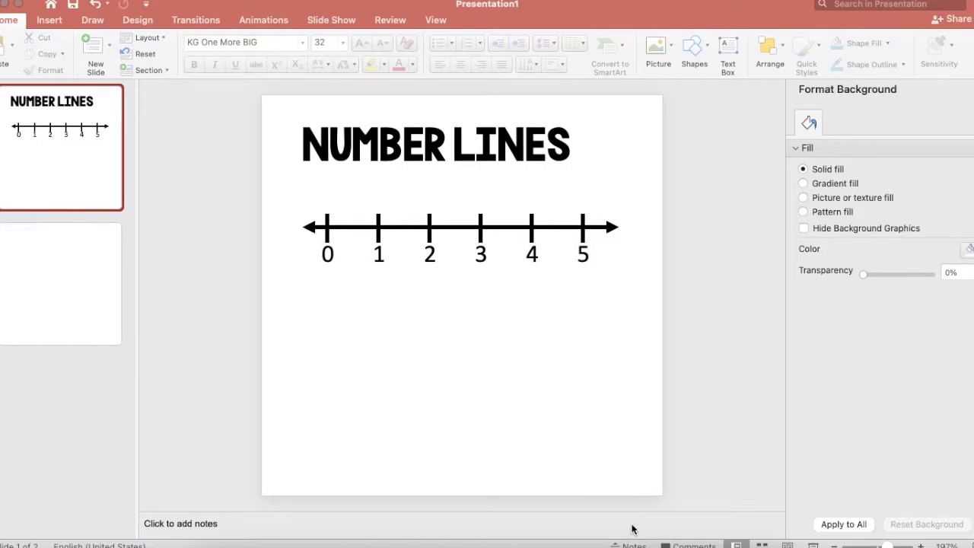
Create a new presentation and switch its single slide to the Blank layout
left_click(178, 162)
left_click(90, 0)
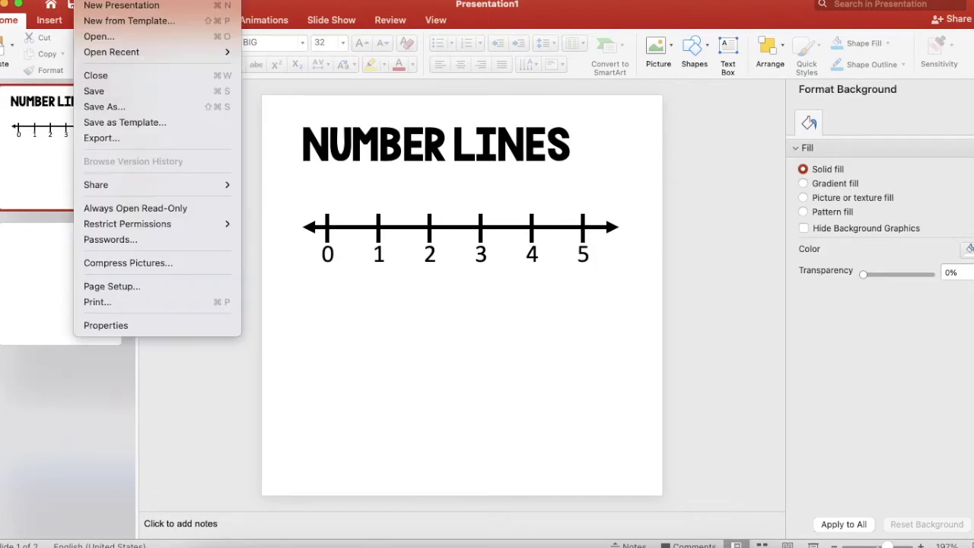
left_click(92, 8)
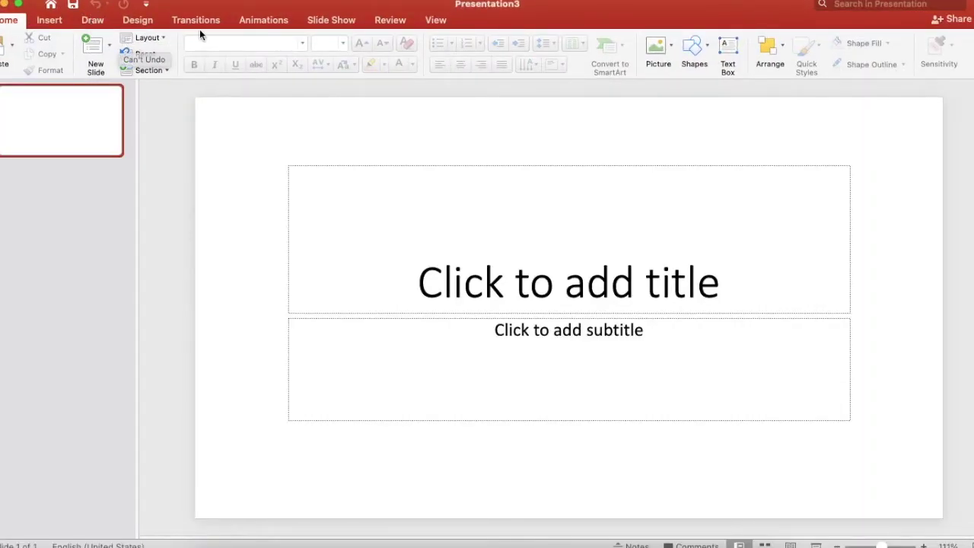
left_click(147, 38)
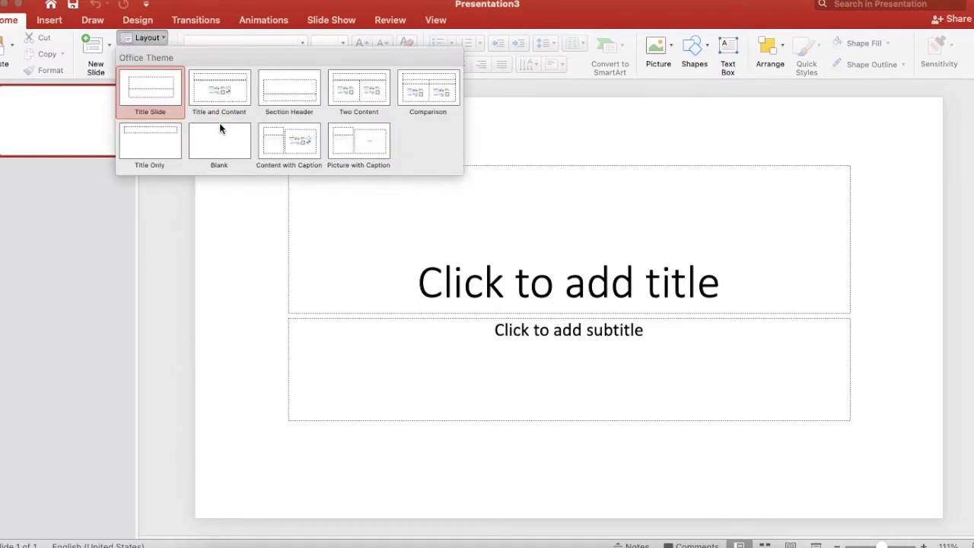
left_click(220, 131)
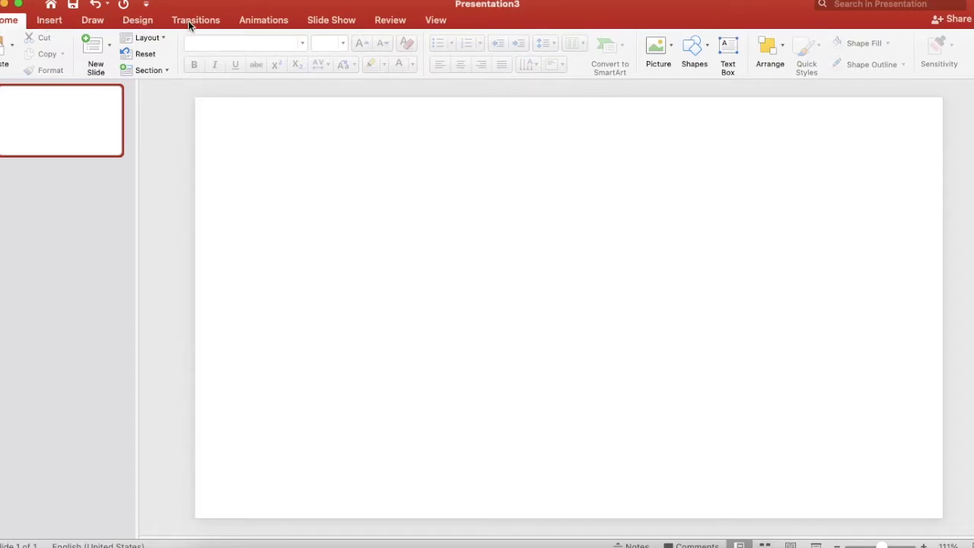
Set the slide size to 4 in wide by 4 in high, scaling content to fit
left_click(139, 21)
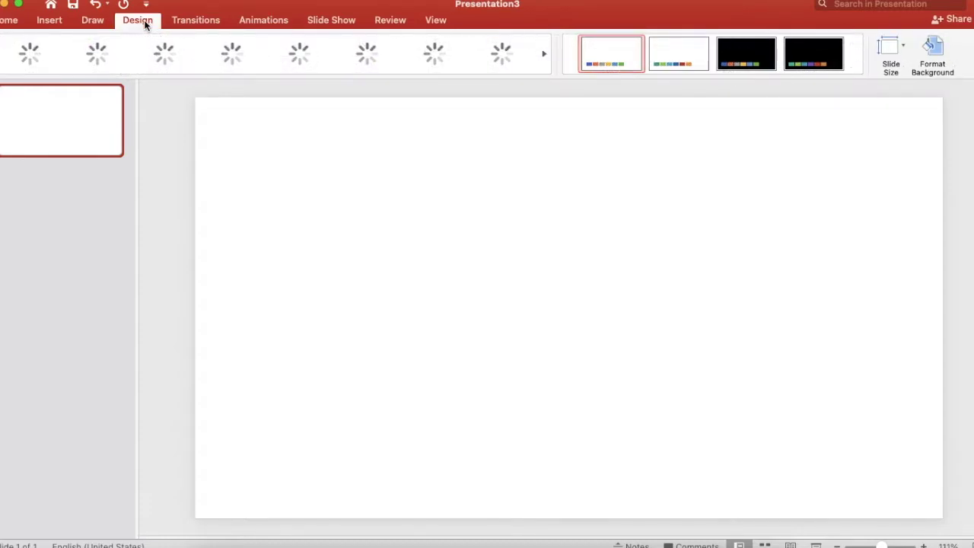
left_click(894, 58)
left_click(891, 121)
key("Escape")
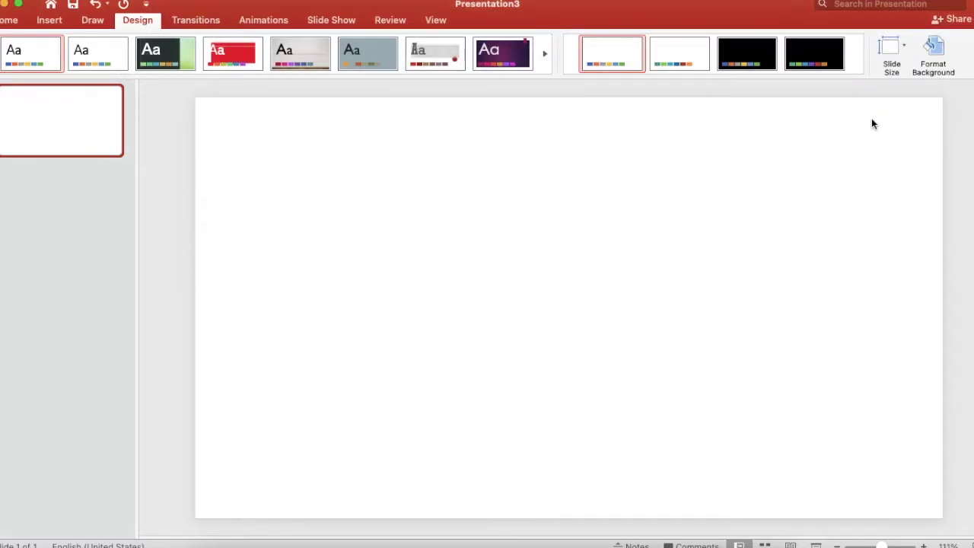
left_click(895, 59)
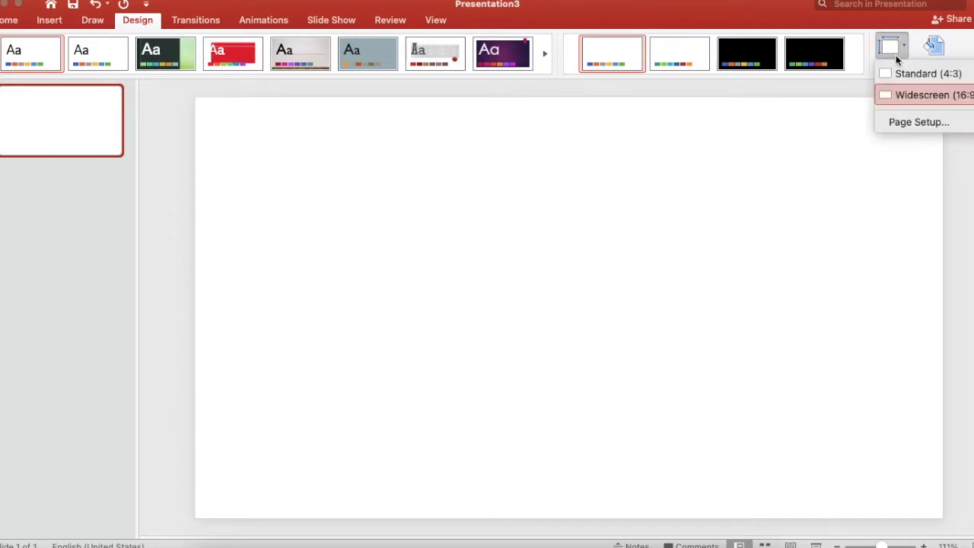
left_click(904, 119)
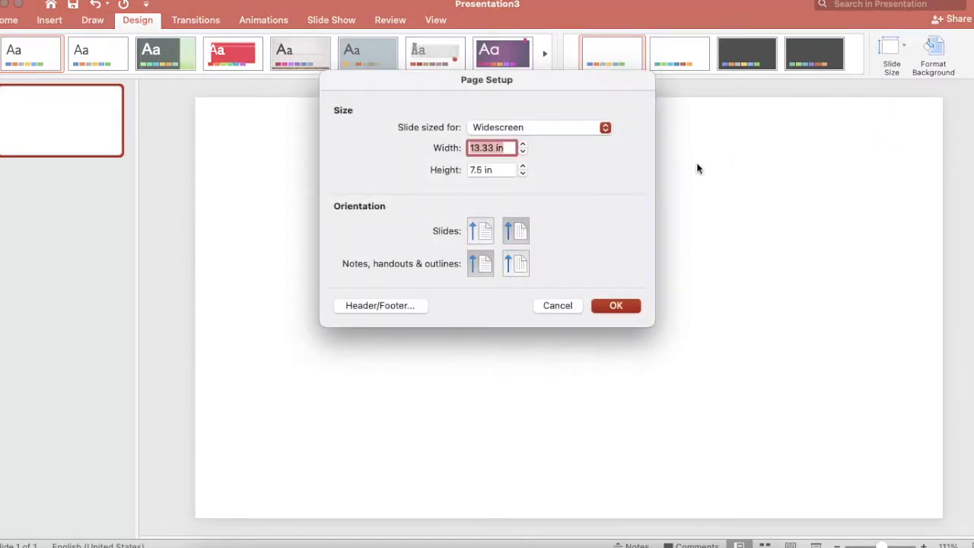
type("4")
key("Tab")
type("4")
left_click(623, 305)
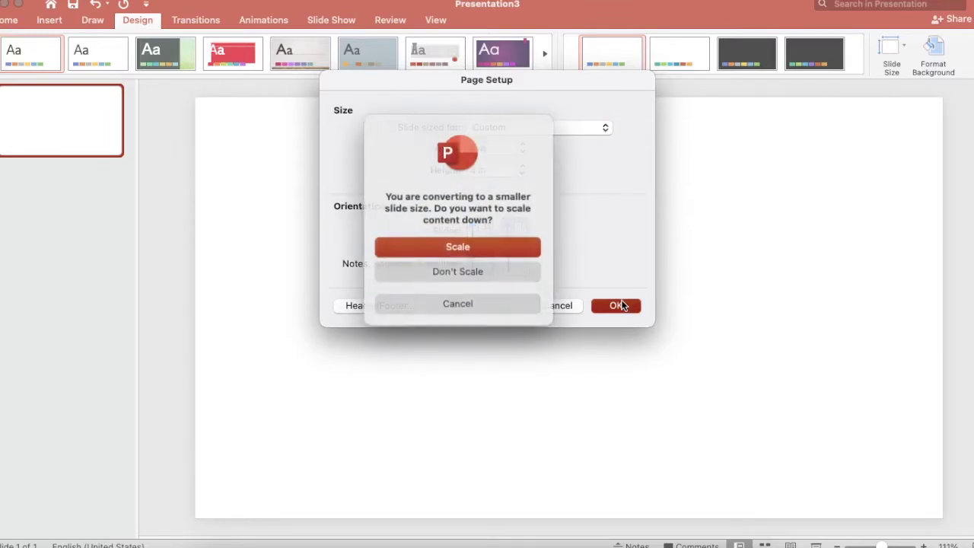
left_click(507, 254)
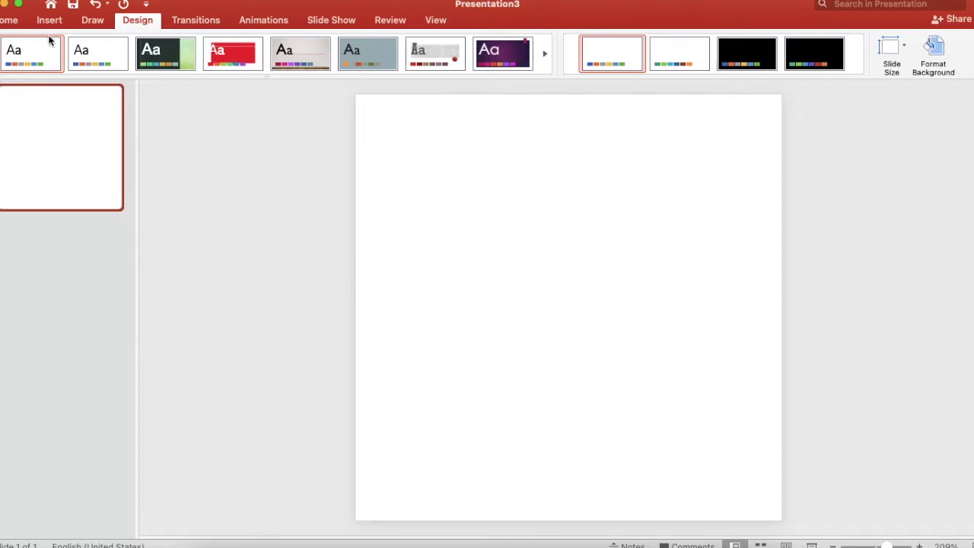
left_click(3, 25)
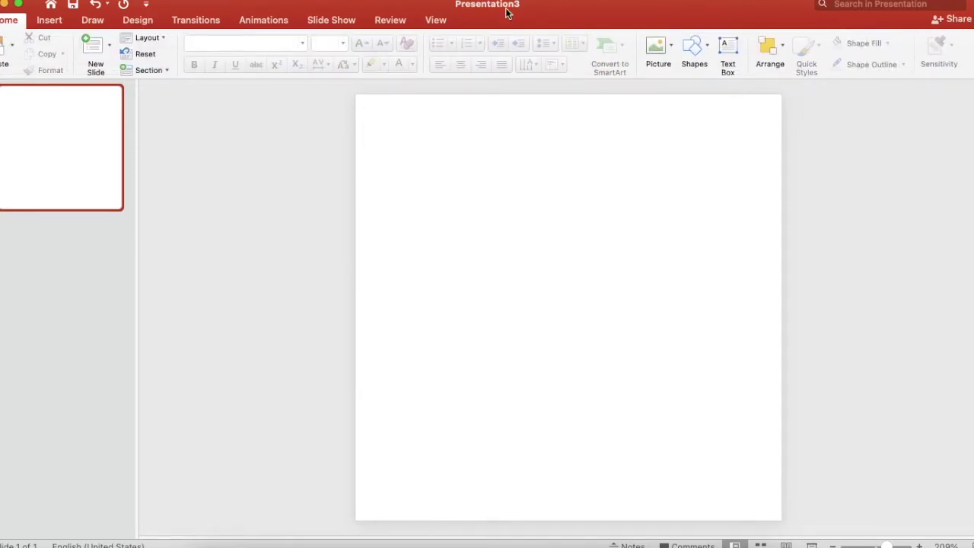
Draw a double-headed arrow across the upper slide and make it black, 3 pt thick
left_click(705, 56)
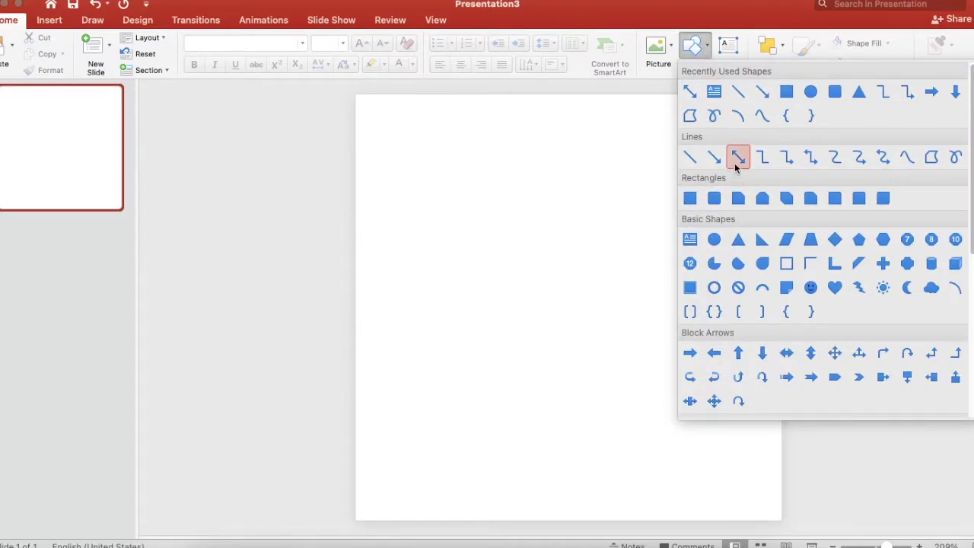
left_click(738, 160)
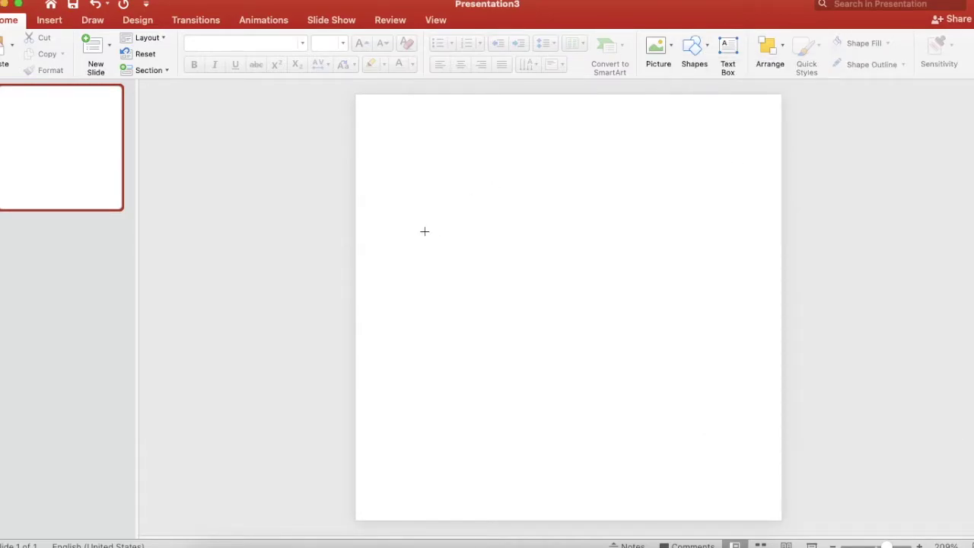
left_click_drag(404, 229, 734, 265)
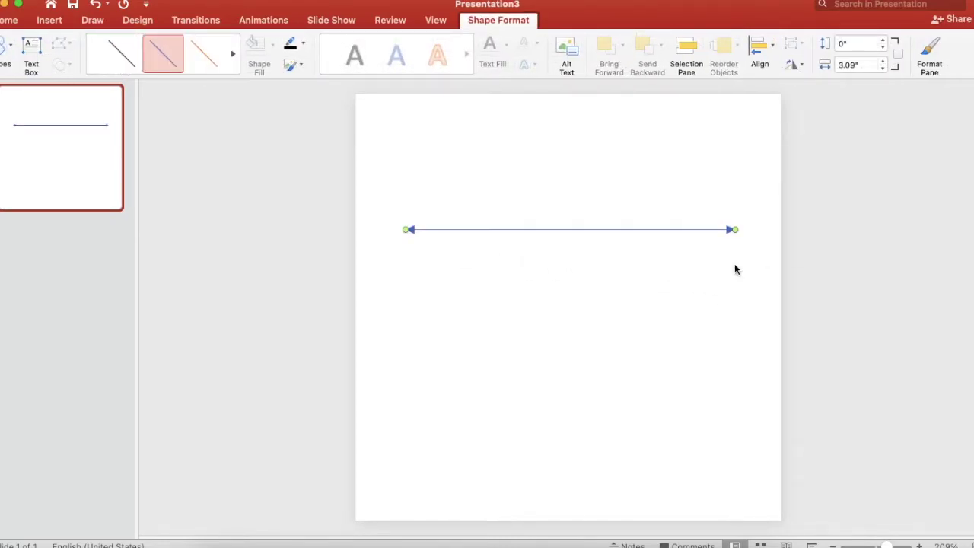
left_click(292, 46)
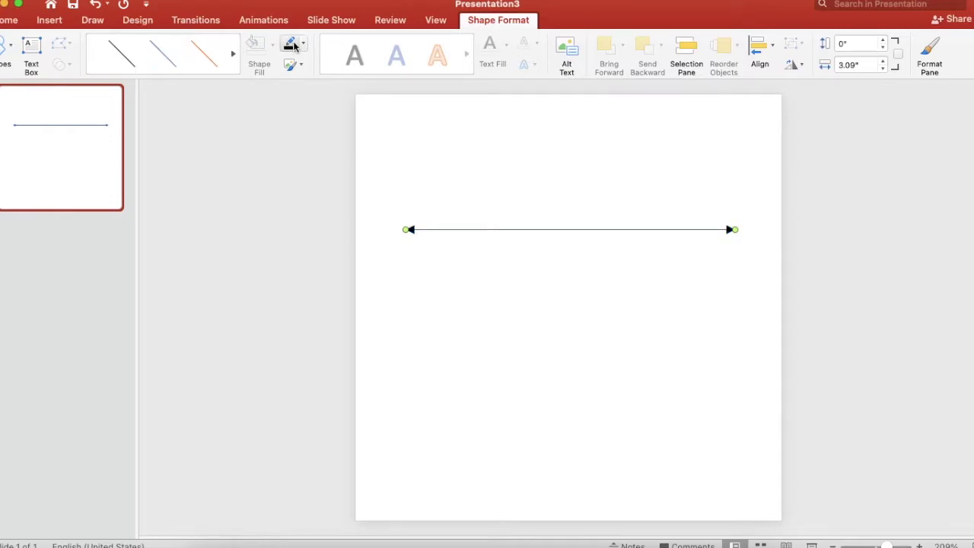
left_click(303, 44)
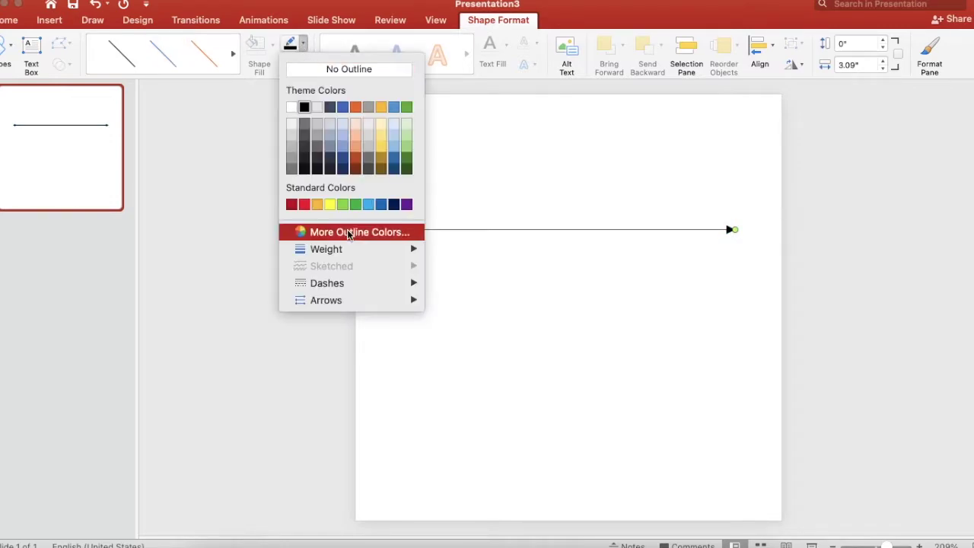
mouse_move(352, 257)
left_click(456, 354)
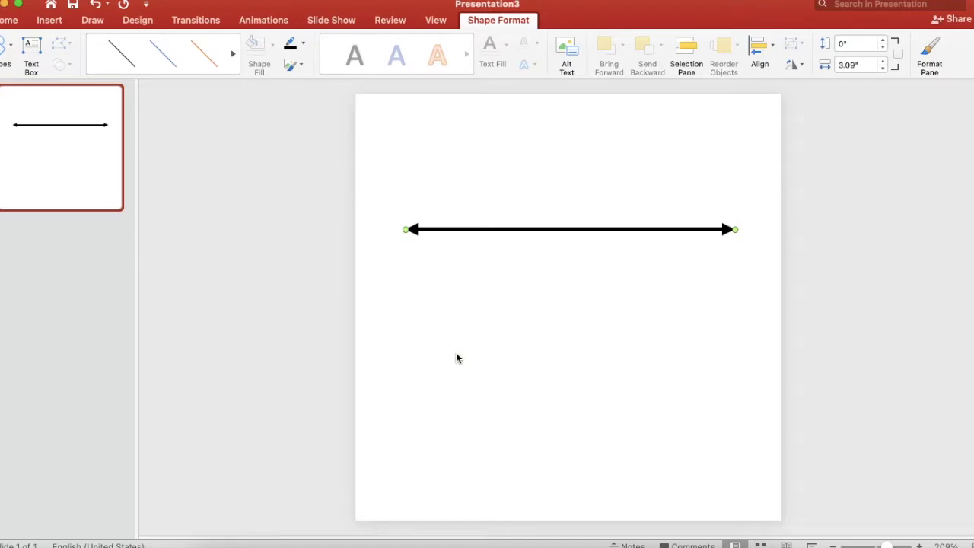
left_click(456, 353)
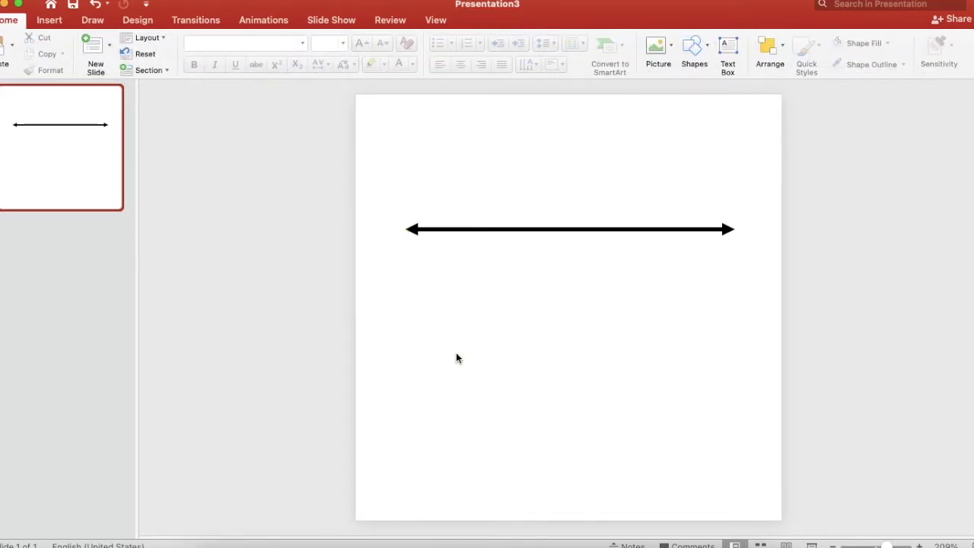
Draw a short vertical line below the arrow's left end with a 2¼ pt outline
left_click(697, 46)
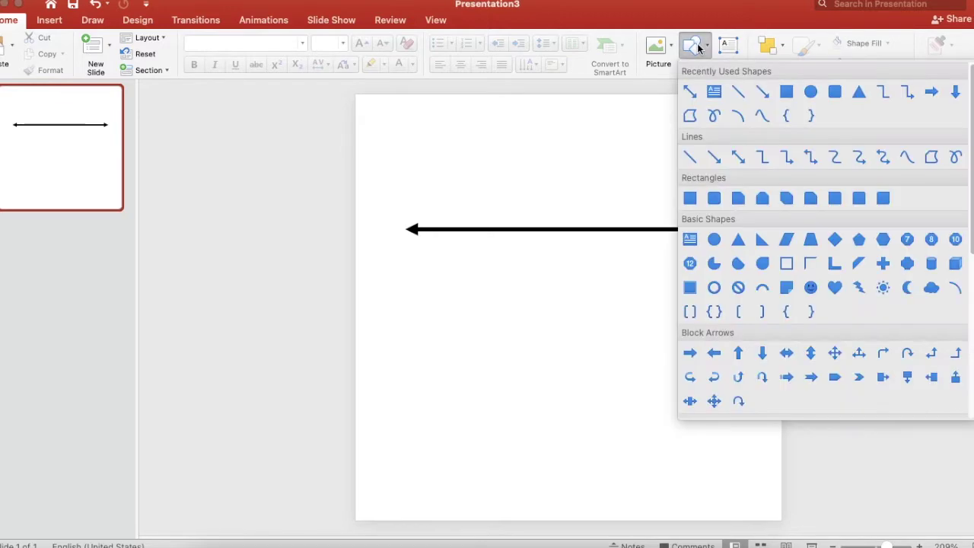
left_click(692, 155)
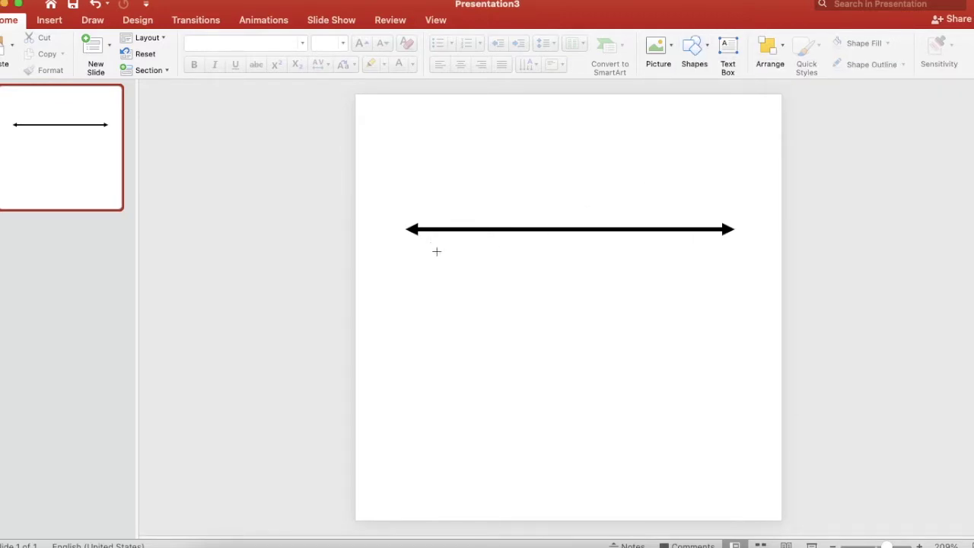
left_click_drag(437, 252, 437, 277)
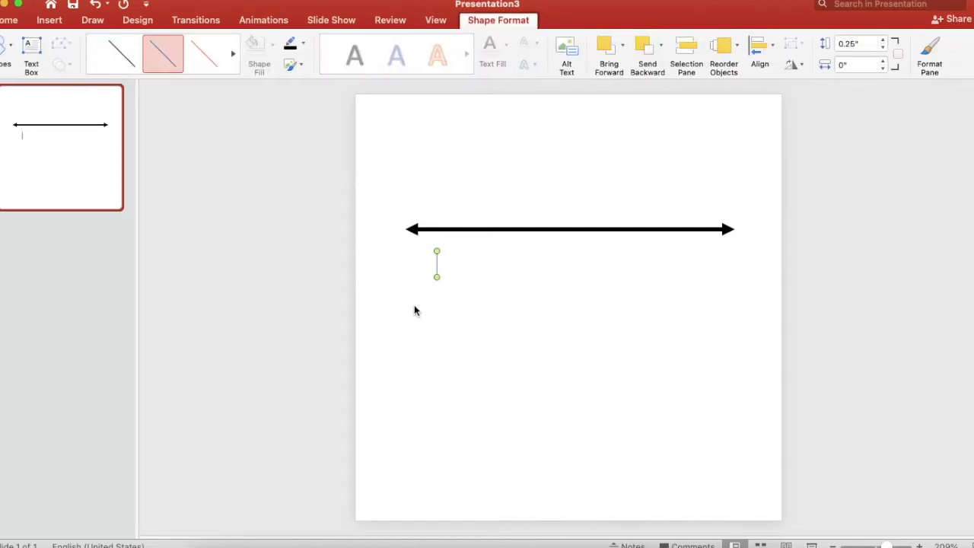
left_click(303, 47)
mouse_move(325, 257)
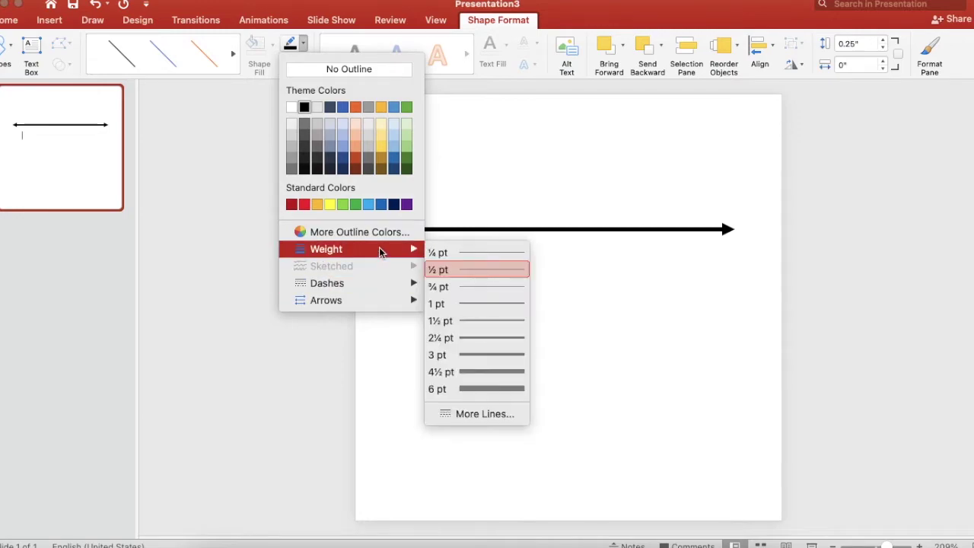
left_click(463, 338)
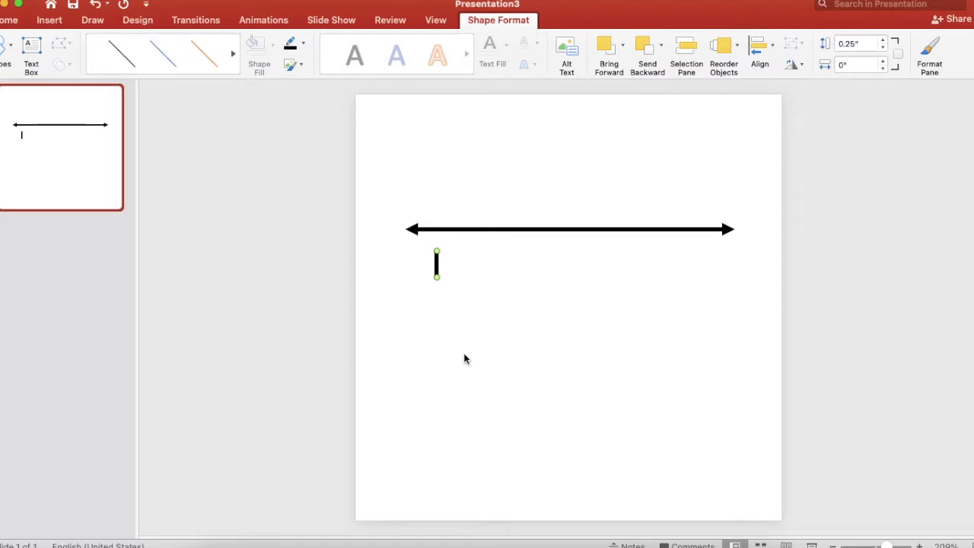
Duplicate the tick and move copies onto the arrow's left and right ends
key("super+d")
key("super+d")
key("super+d")
key("super+d")
key("super+d")
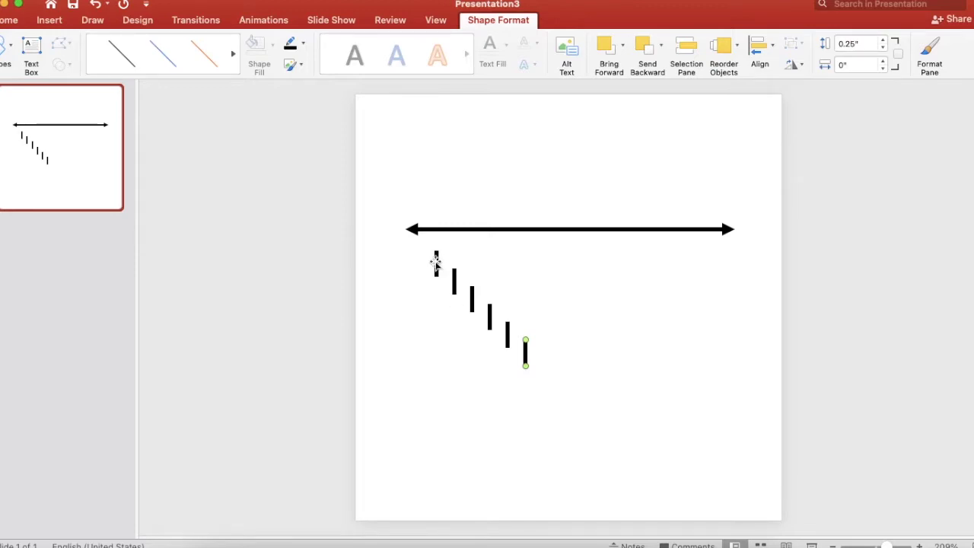
left_click_drag(437, 262, 428, 230)
left_click_drag(525, 352, 707, 229)
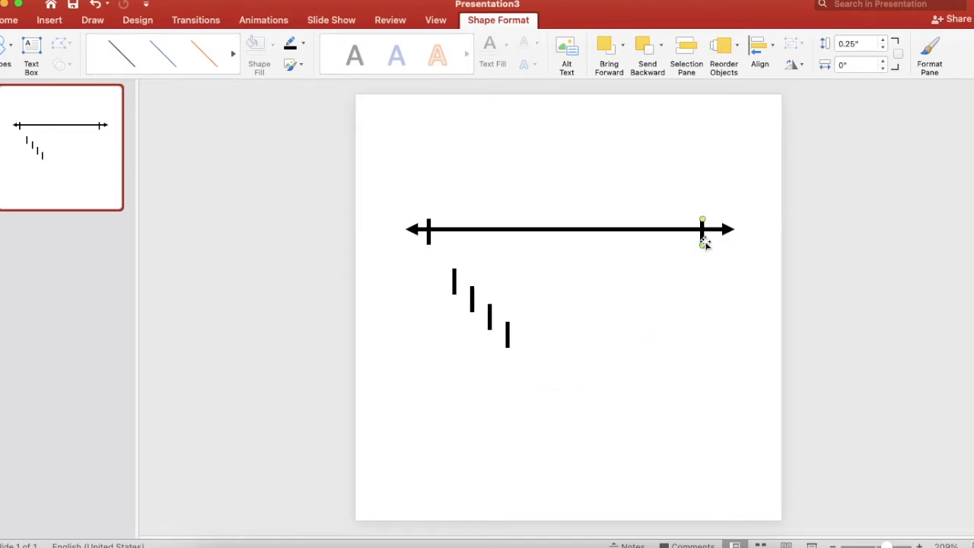
Select the four remaining loose tick marks together
left_click(508, 332, "shift")
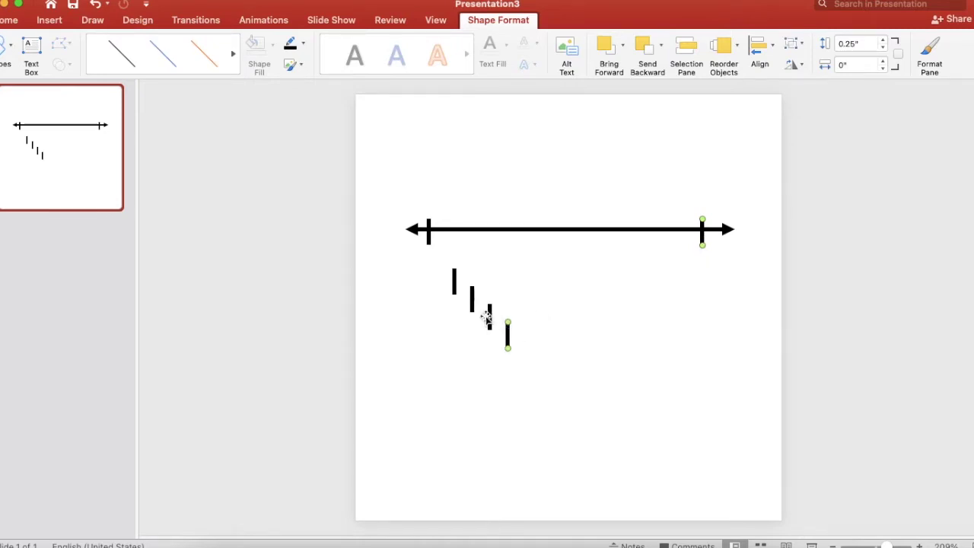
left_click(490, 317, "shift")
left_click(472, 298, "shift")
left_click(454, 283, "shift")
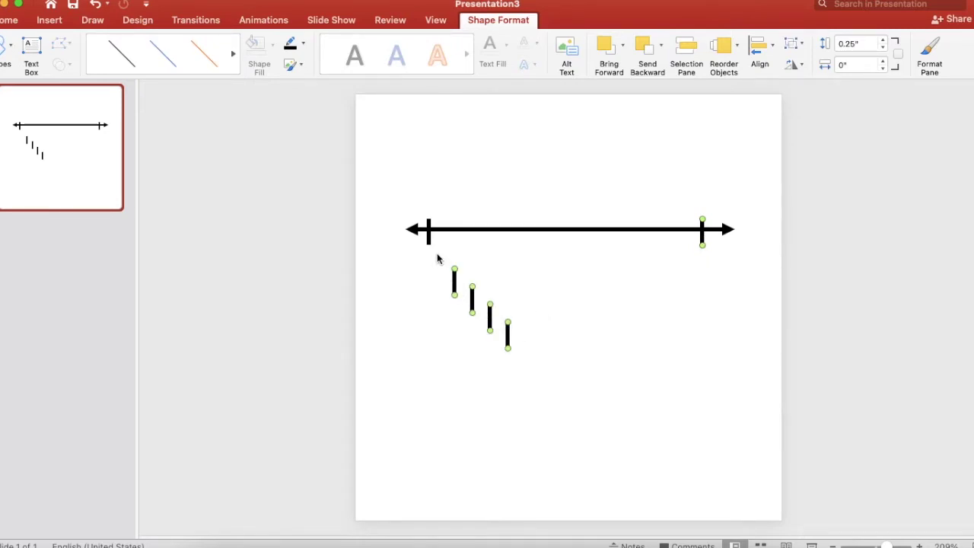
Align all six ticks by their tops and distribute them horizontally along the arrow
left_click(428, 232, "shift")
left_click(759, 59)
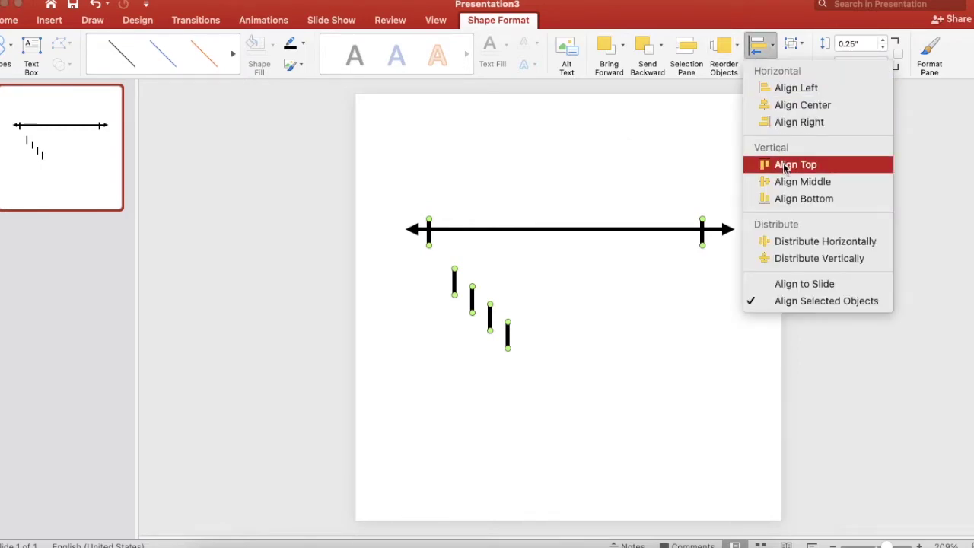
left_click(786, 166)
left_click(751, 53)
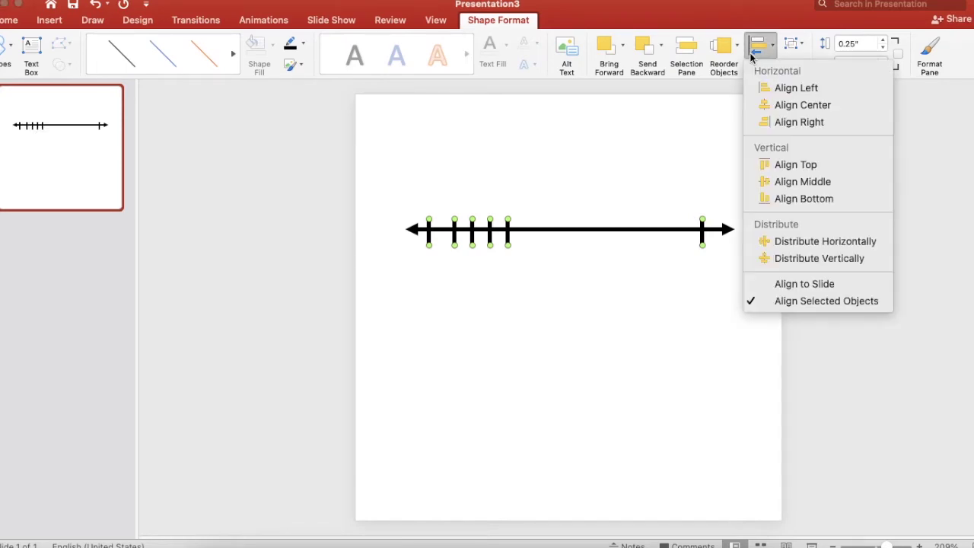
left_click(794, 245)
left_click(728, 321)
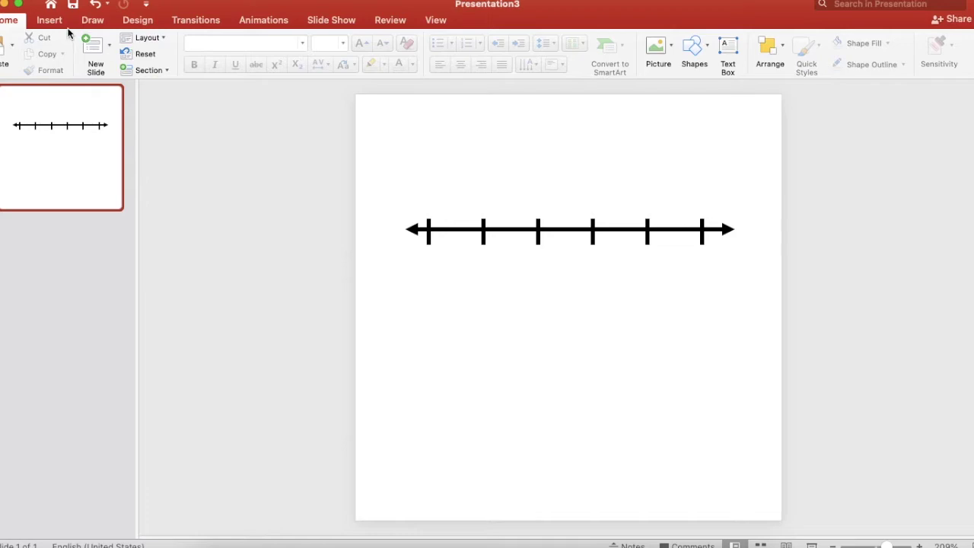
Add a '0' text box under the leftmost tick and duplicate it
left_click(728, 57)
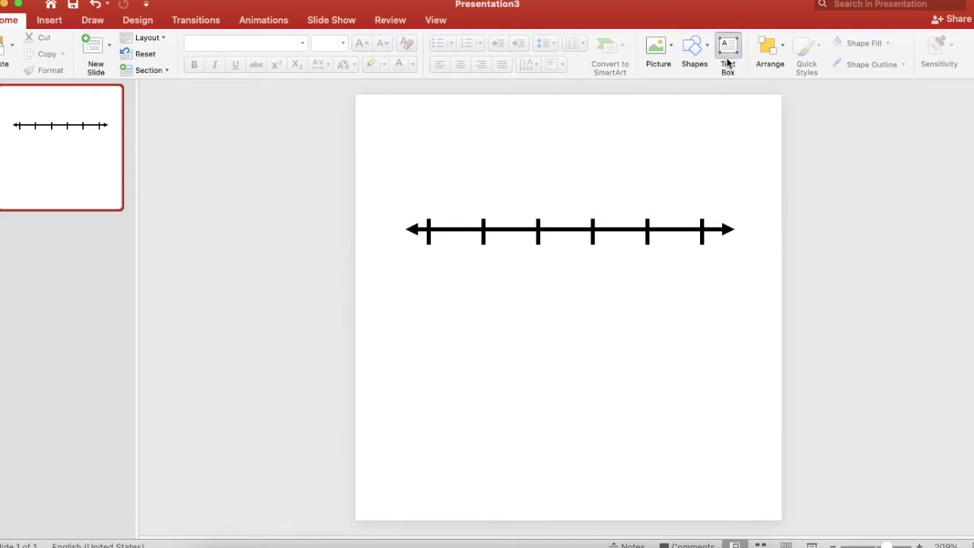
left_click(441, 289)
type("0")
left_click_drag(466, 289, 433, 239)
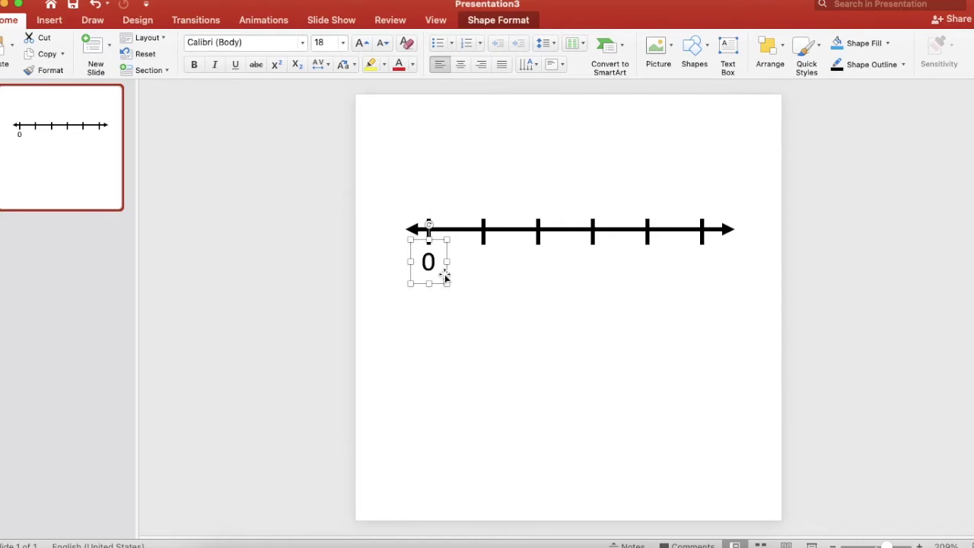
key("super+d")
key("super+d")
key("super+d")
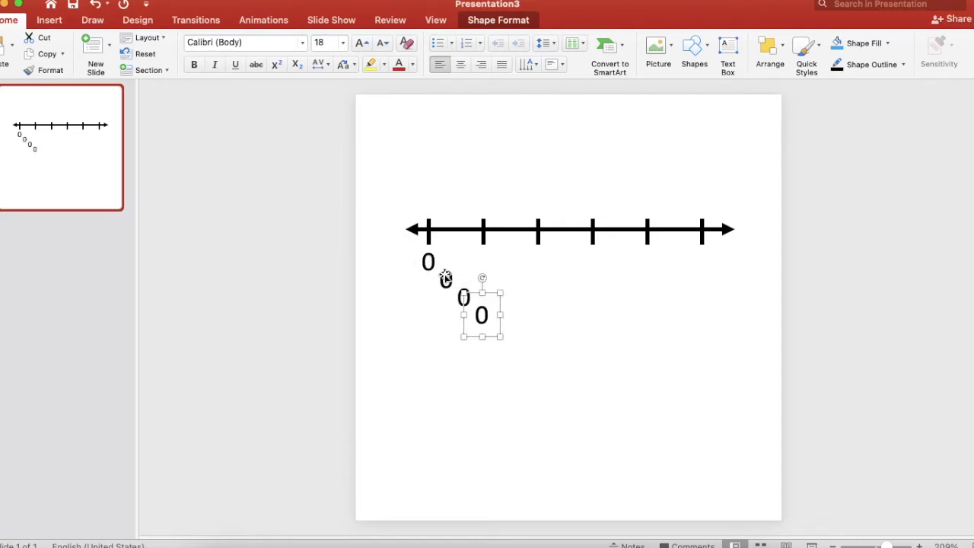
key("super+d")
key("super+d")
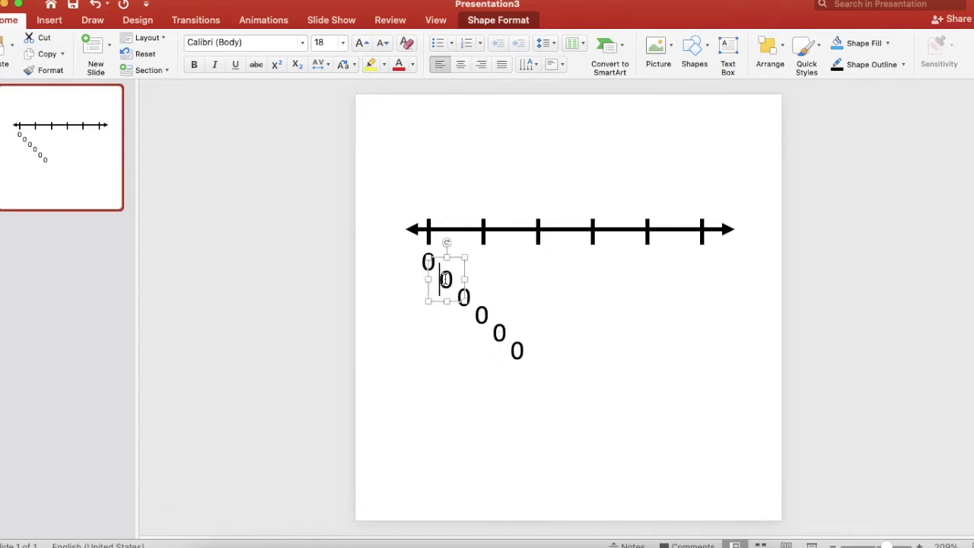
Change the first two copied labels to '1' and '2'
double_click(446, 279)
type("1")
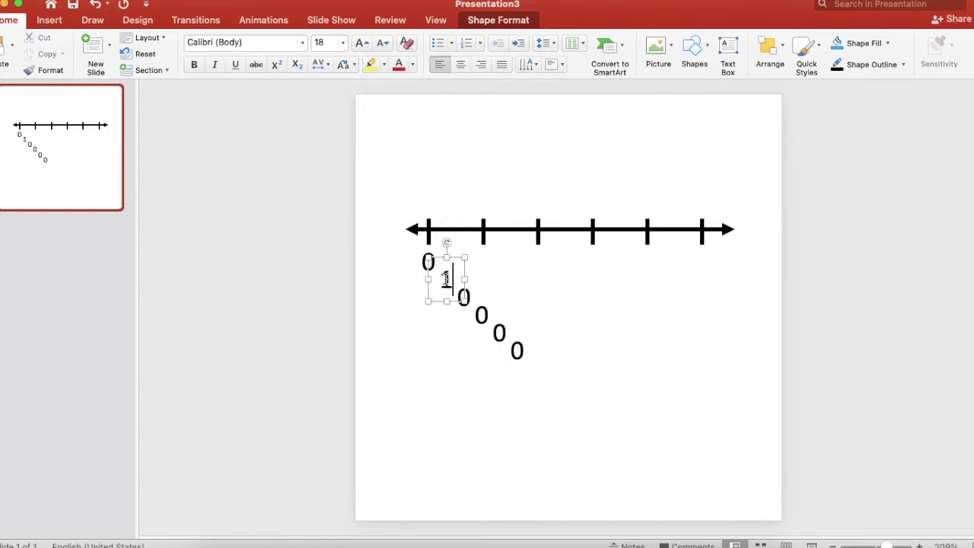
left_click(495, 304)
left_click(460, 298)
double_click(460, 298)
type("3")
key("BackSpace")
type("2")
left_click(544, 285)
Change the fourth label to '3'
left_click(475, 315)
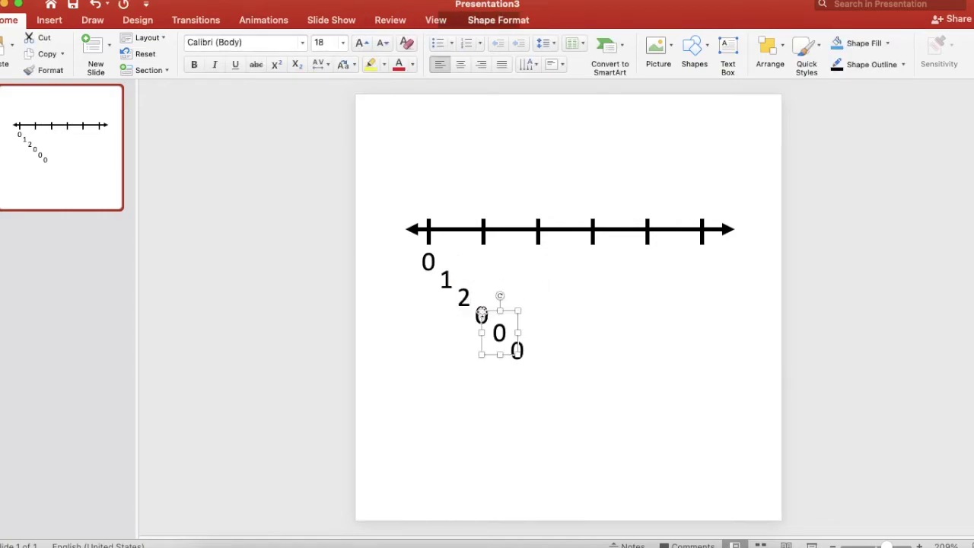
double_click(478, 314)
left_click(479, 314)
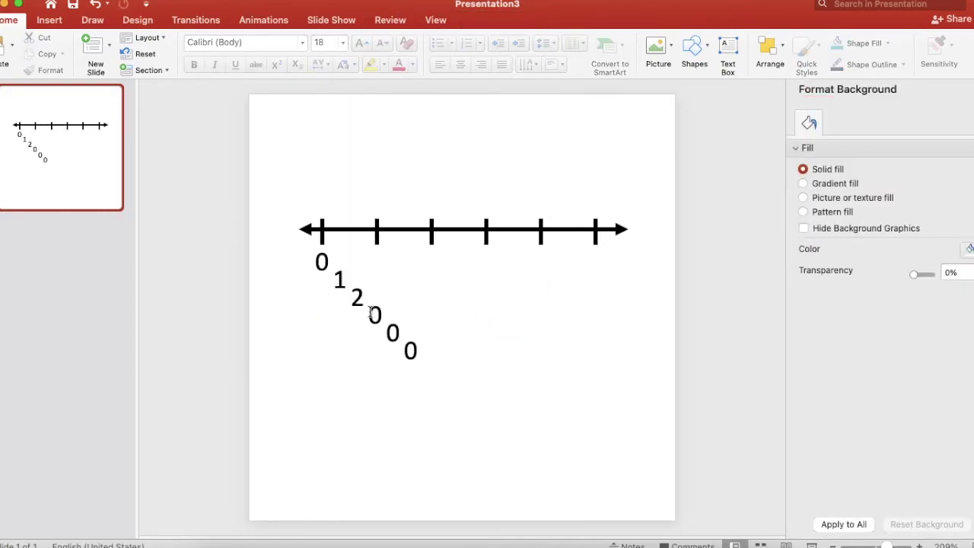
left_click(373, 314)
double_click(373, 314)
type("3")
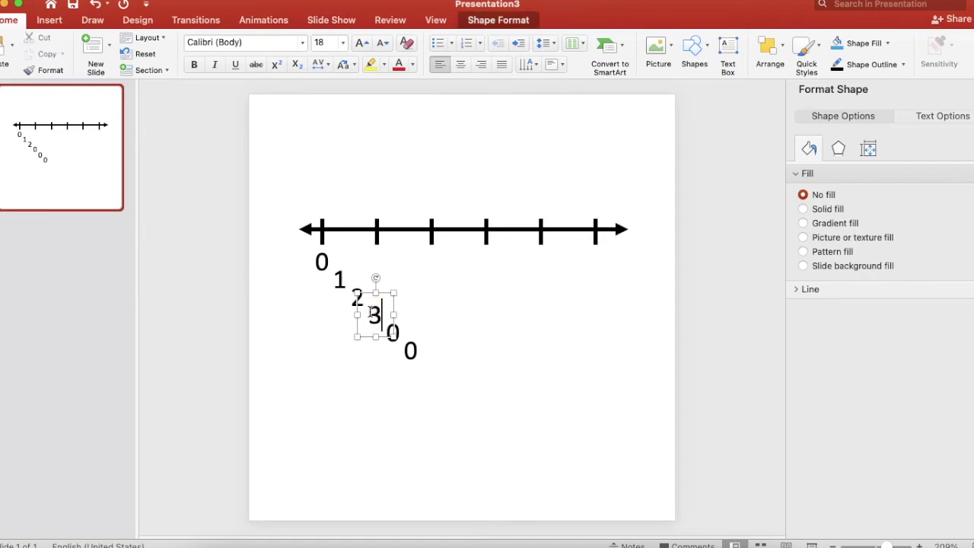
left_click(428, 322)
Change the last two labels to '4' and '5'
left_click(399, 333)
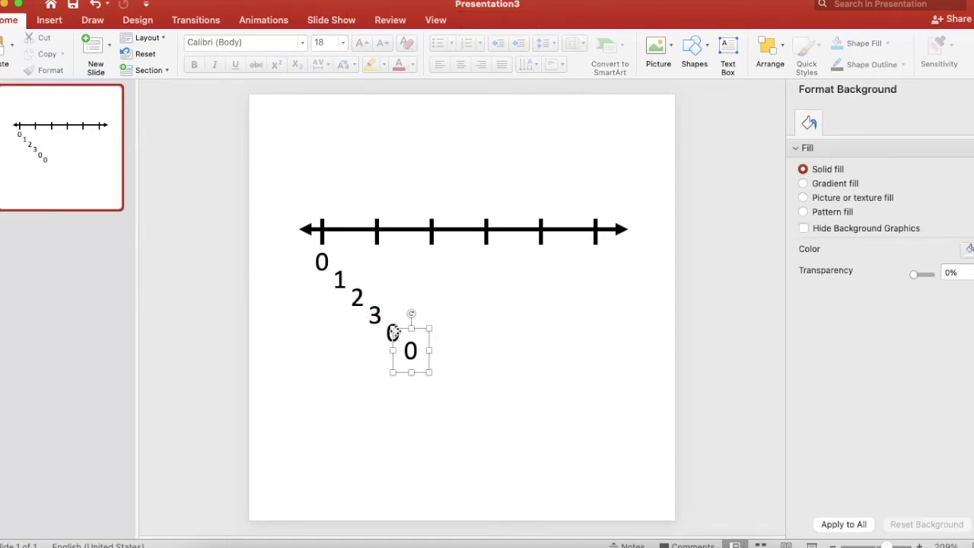
double_click(389, 328)
type("4")
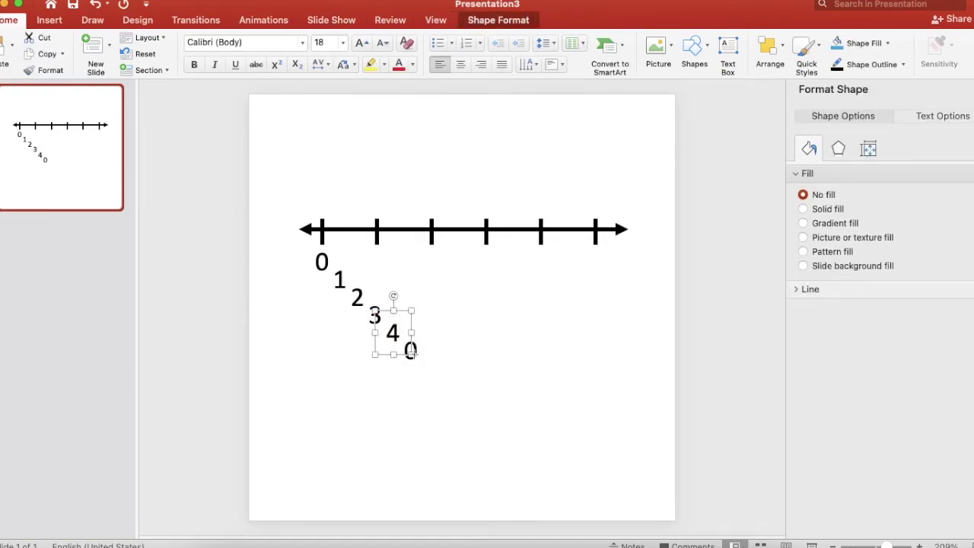
left_click(445, 359)
left_click(410, 350)
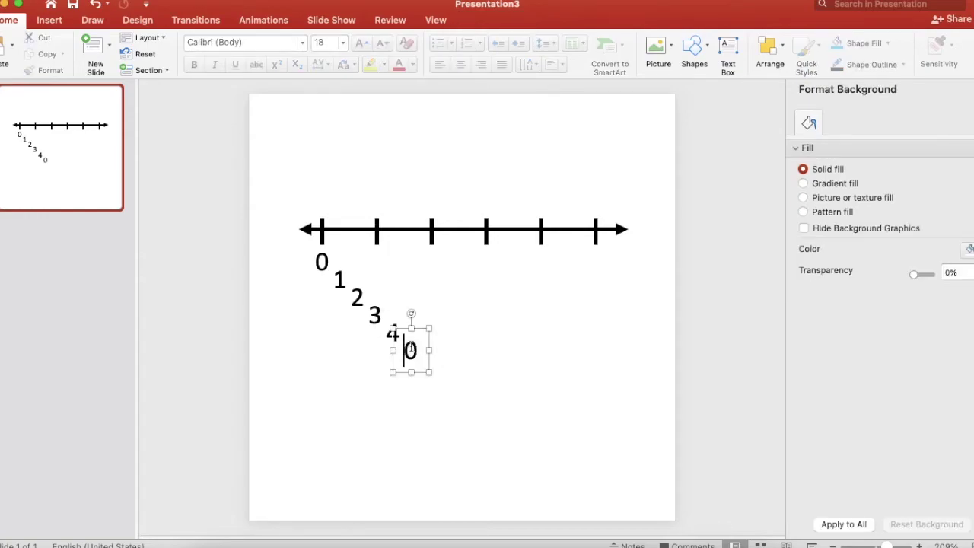
double_click(410, 350)
type("5")
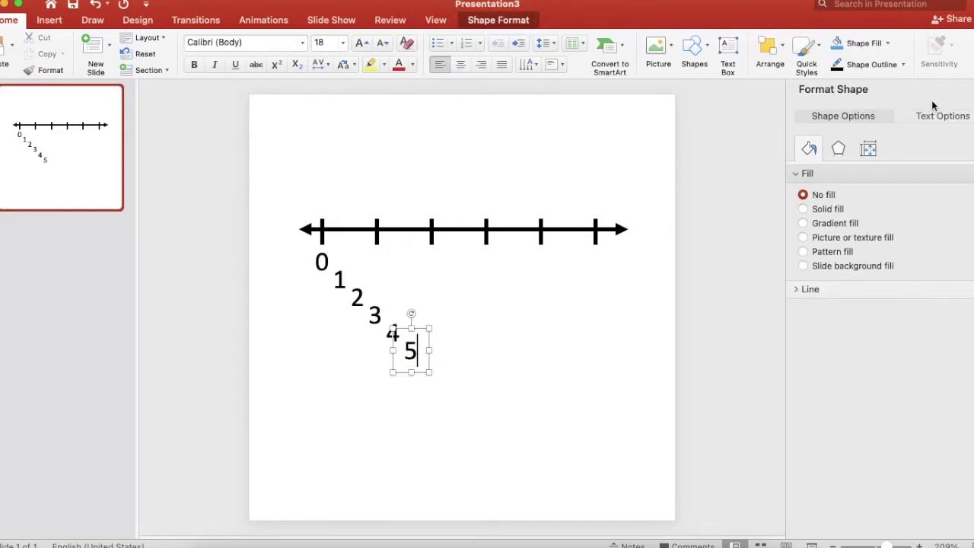
left_click(448, 406)
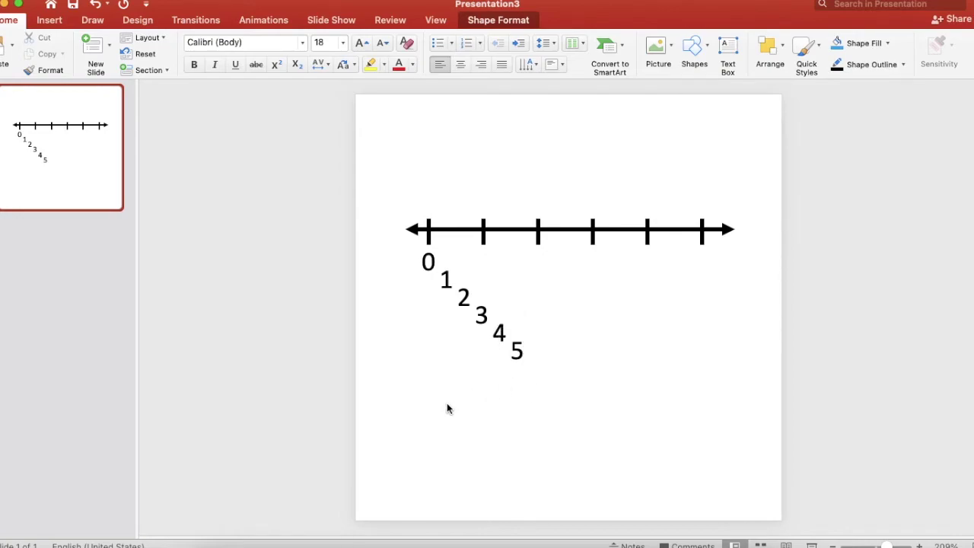
Move the '5' label under the right-end tick and select all six labels
left_click(517, 350)
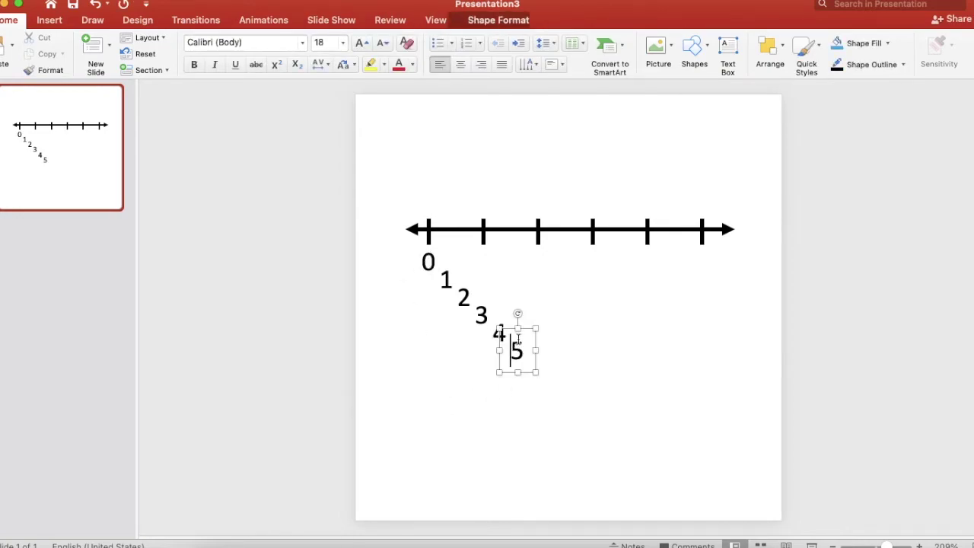
left_click_drag(523, 326, 720, 243)
left_click(499, 331, "shift")
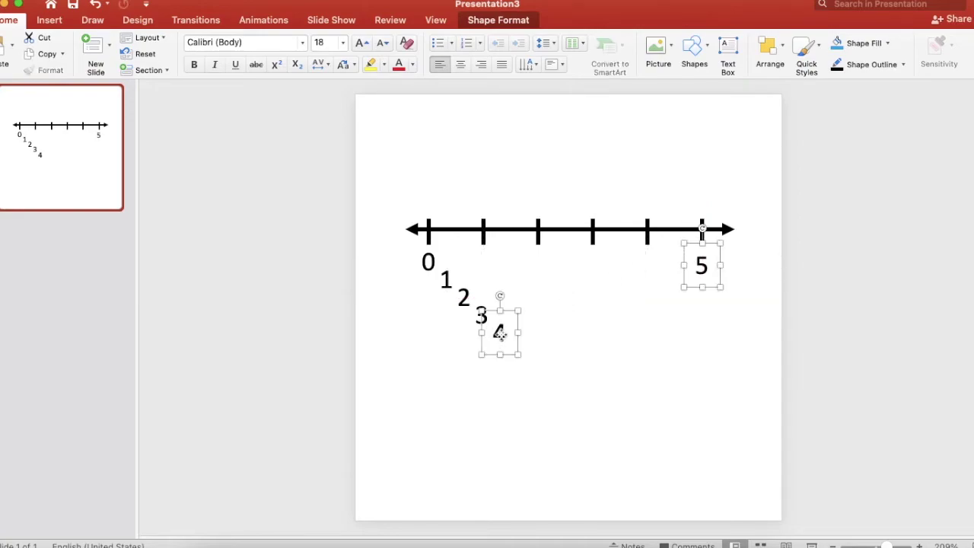
left_click(476, 312, "shift")
left_click(462, 298, "shift")
left_click(446, 280, "shift")
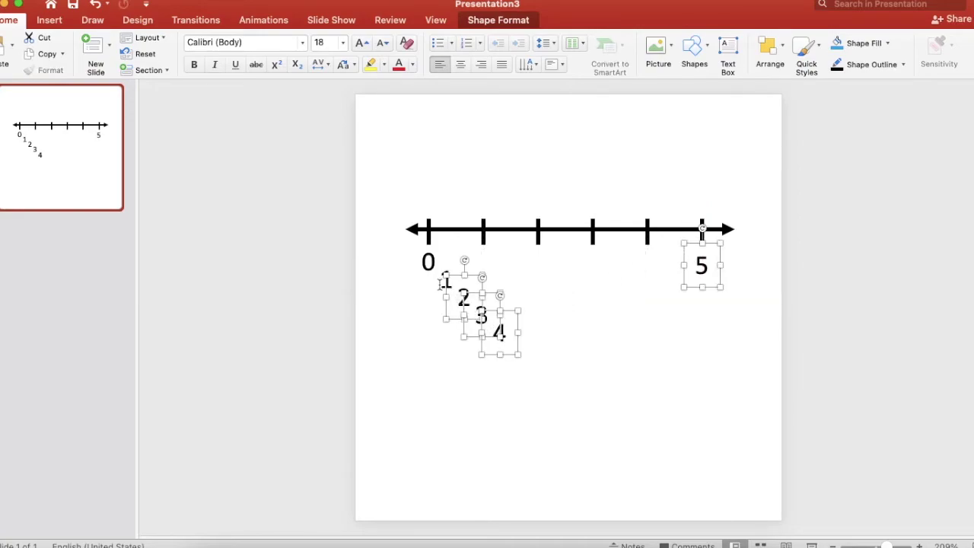
left_click(426, 264, "shift")
left_click(420, 265, "shift")
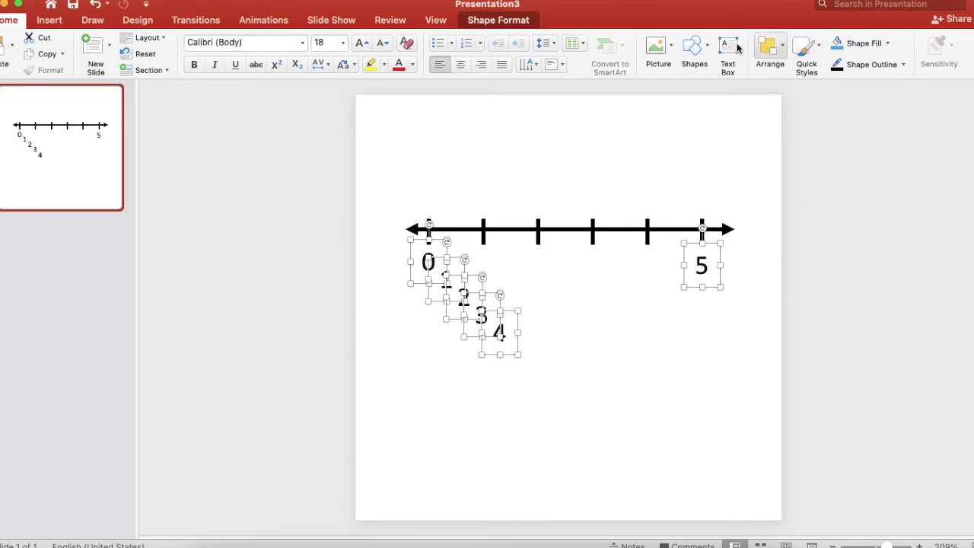
Align the labels by their tops and distribute them horizontally beneath the ticks
left_click(489, 25)
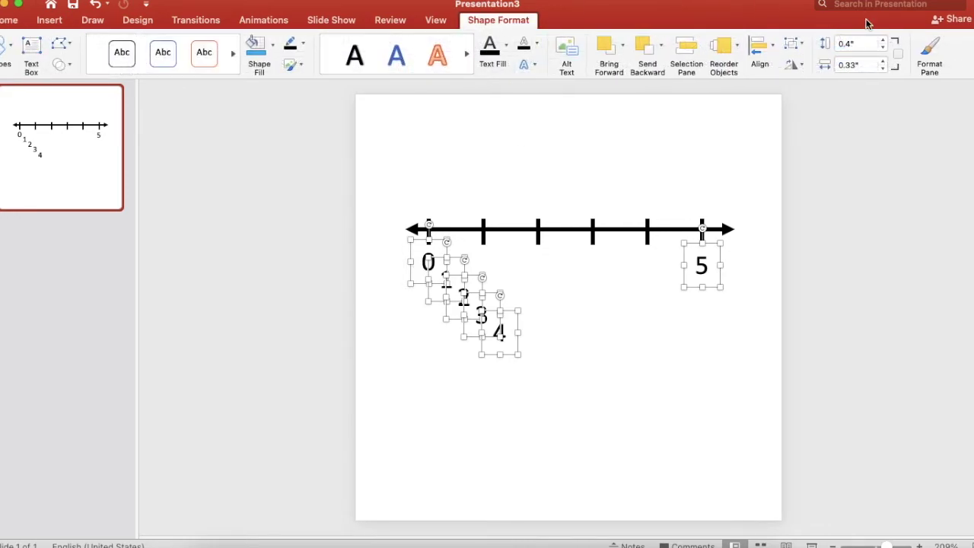
left_click(760, 47)
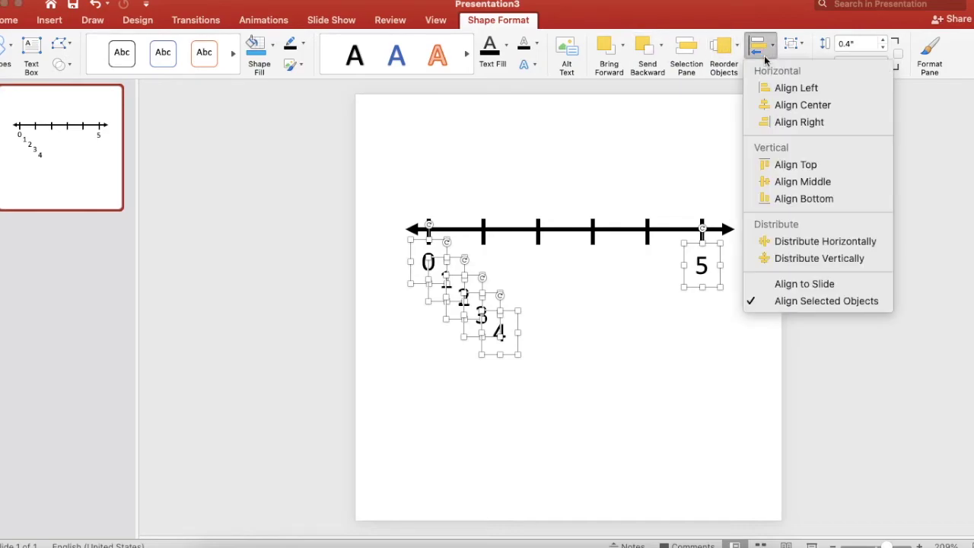
left_click(795, 165)
left_click(761, 46)
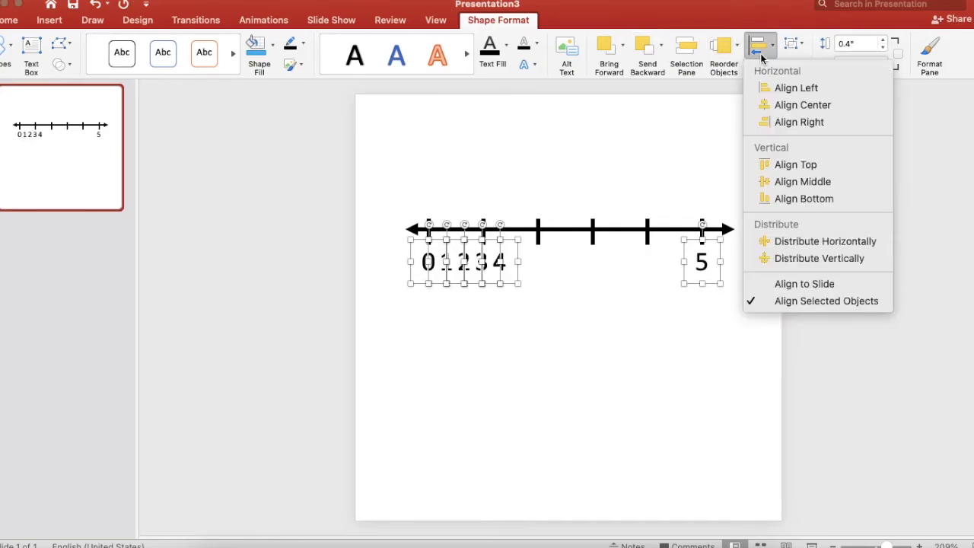
left_click(803, 240)
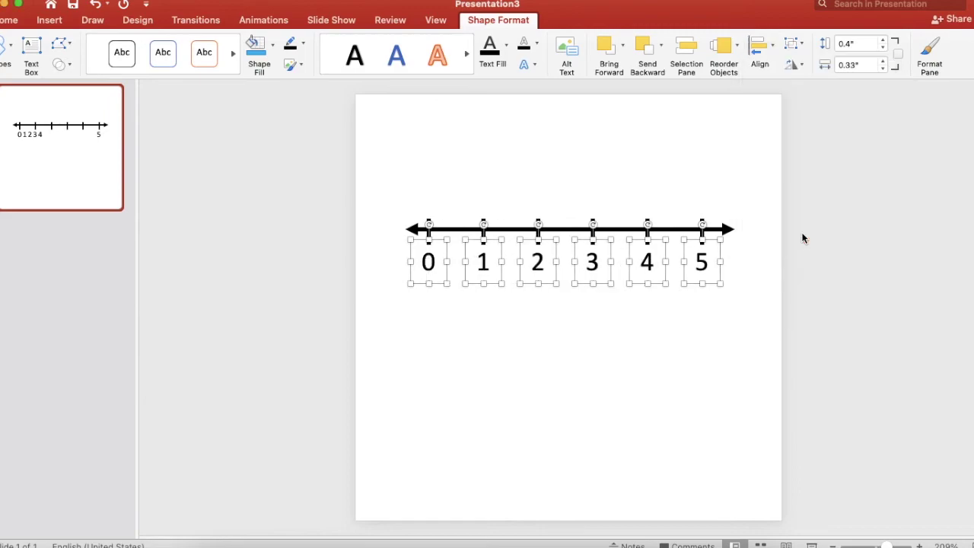
left_click(746, 335)
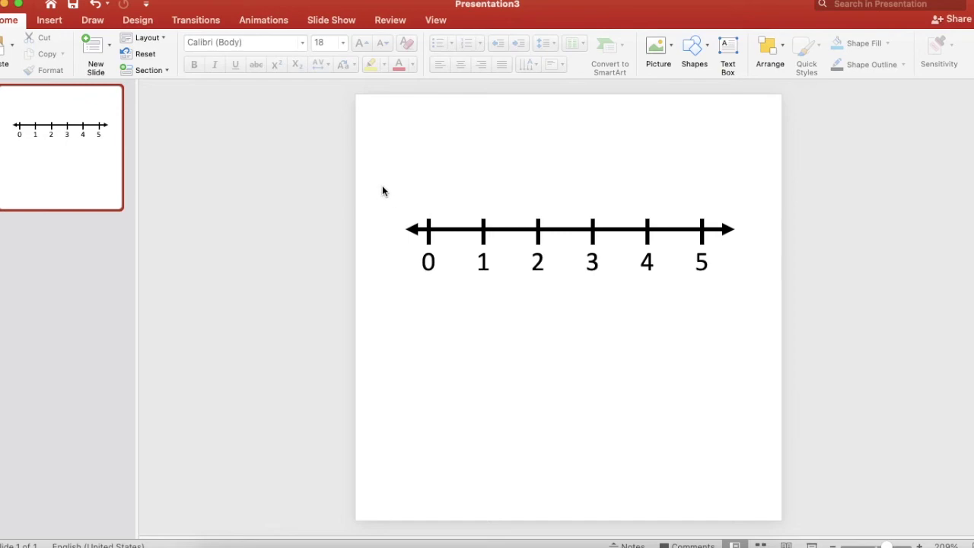
Group the arrow, six ticks and labels 0–5 into one object, then narrow it slightly
left_click_drag(382, 187, 751, 305)
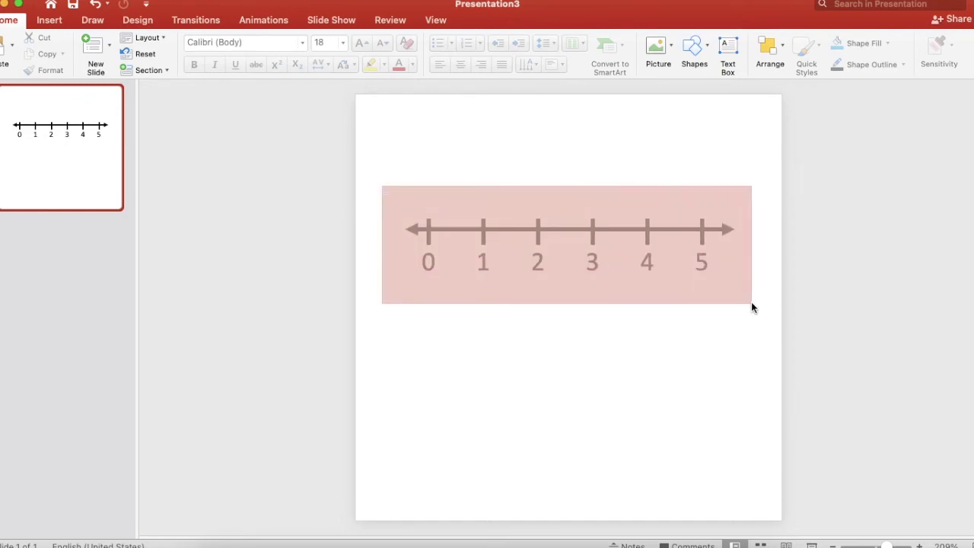
left_click_drag(751, 303, 751, 303)
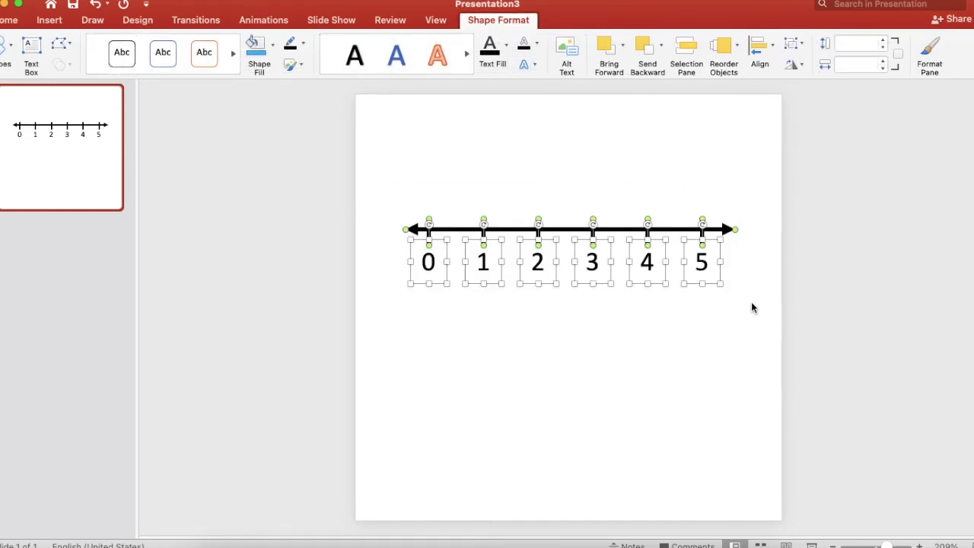
right_click(661, 243)
mouse_move(690, 312)
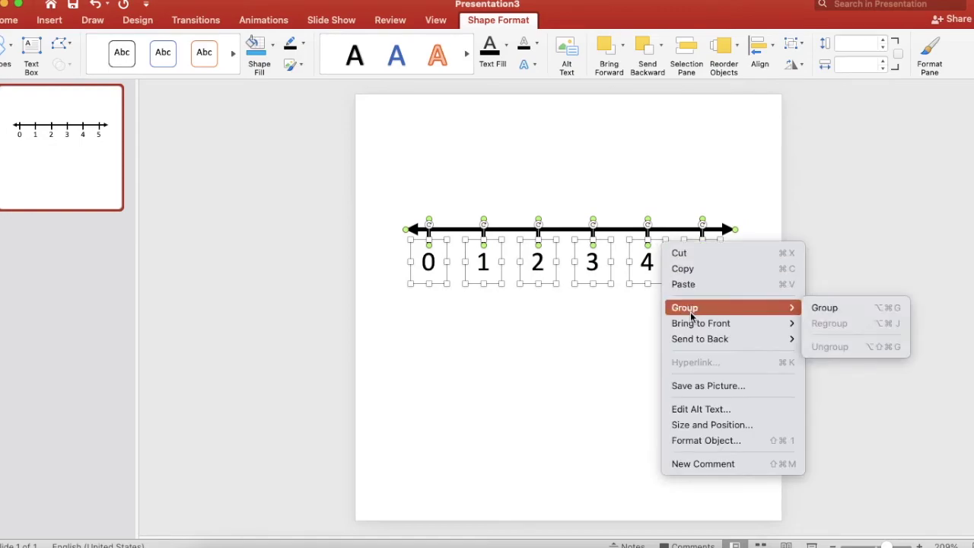
left_click(867, 307)
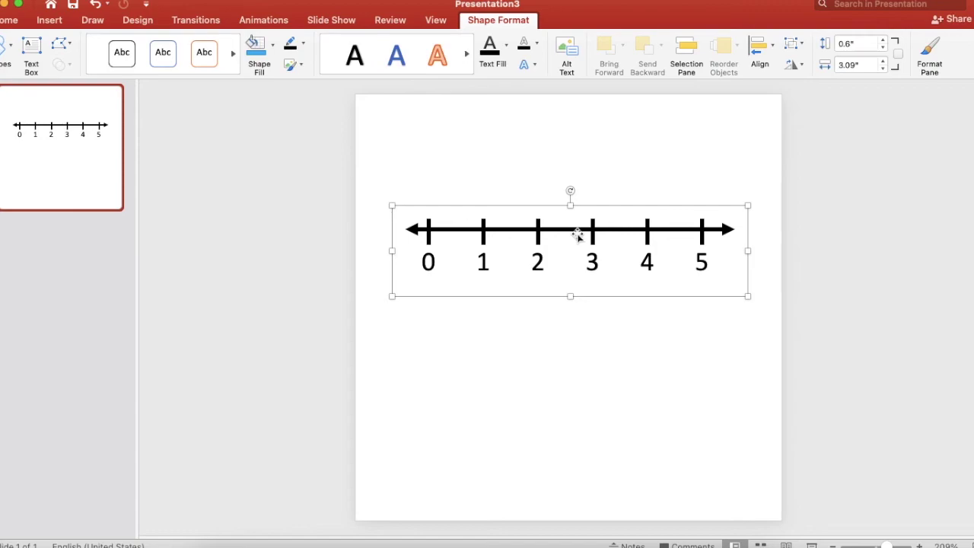
mouse_move(748, 205)
left_mouse_down()
mouse_move(779, 192)
mouse_move(722, 217)
left_mouse_up()
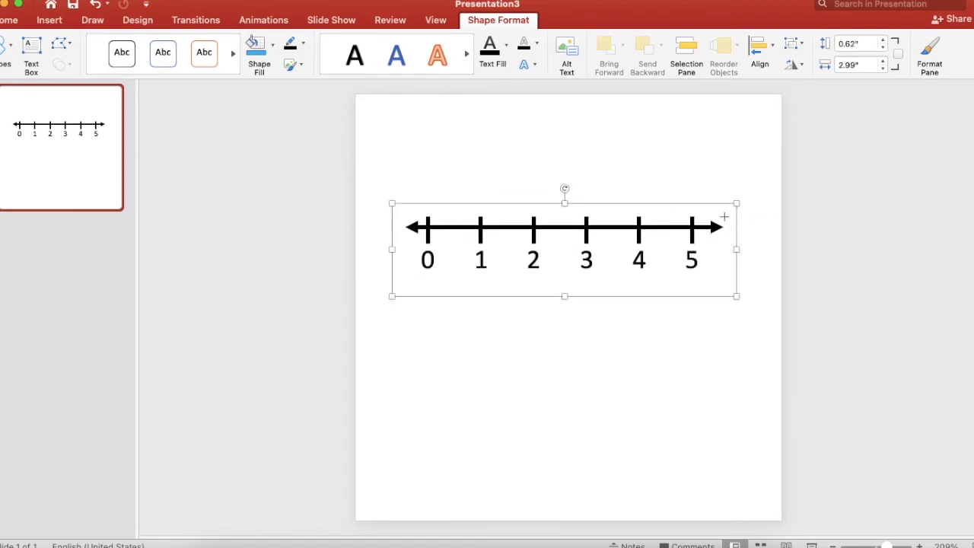
right_click(403, 214)
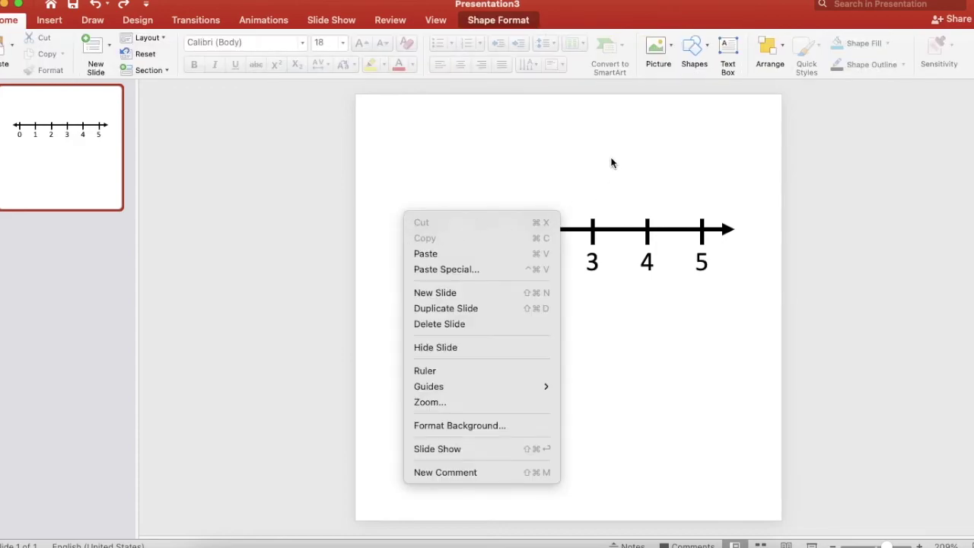
Export the grouped number line as a PNG named 'number line', overwriting the existing file
left_click(464, 198)
left_click(411, 229)
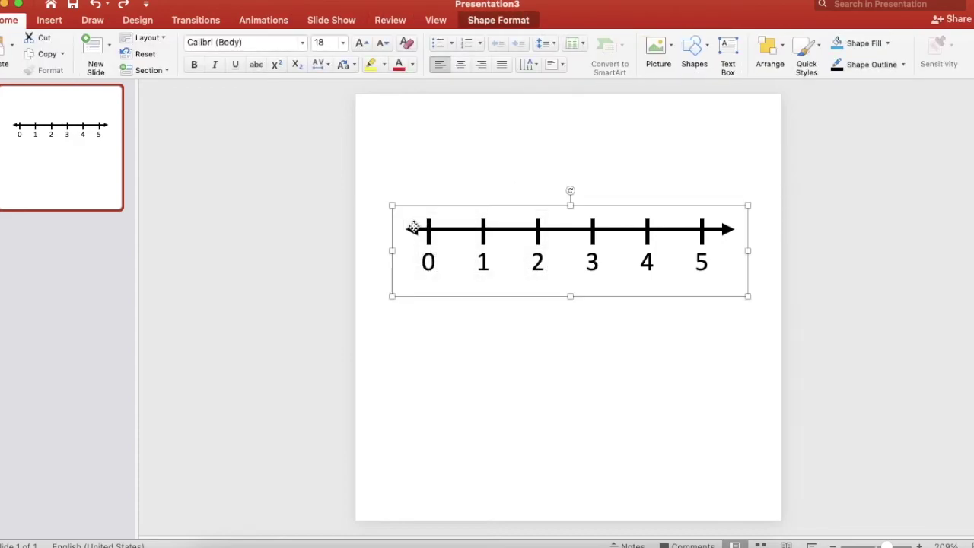
right_click(412, 229)
left_click(462, 366)
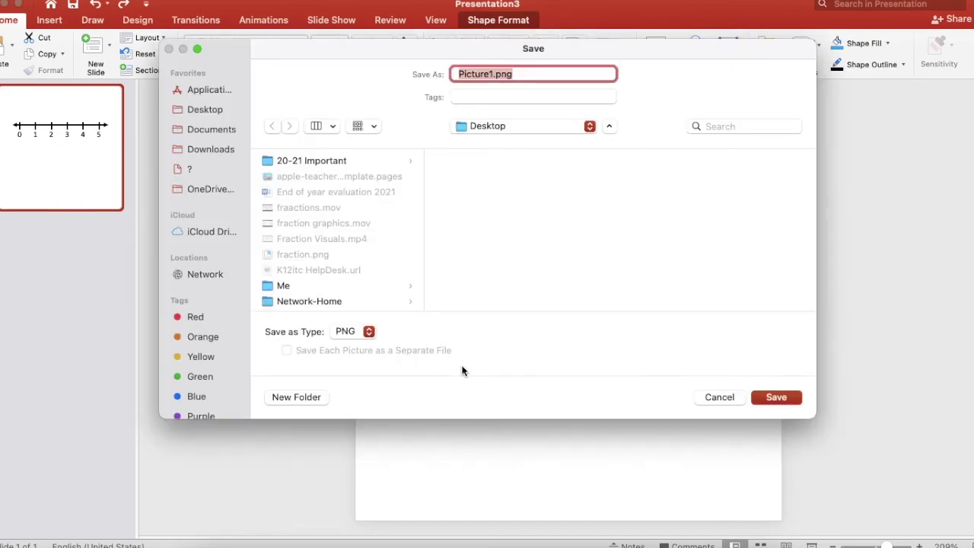
type("number line")
key("Return")
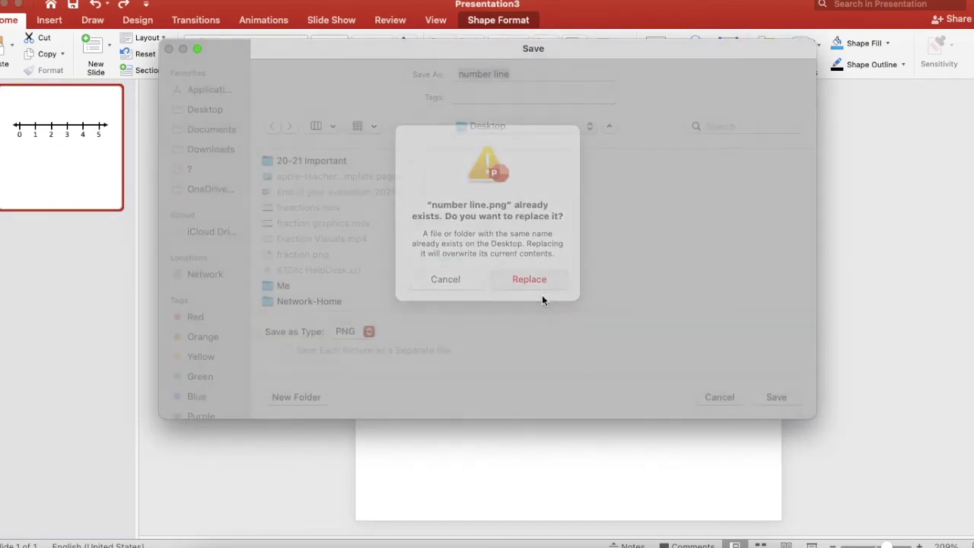
left_click(540, 286)
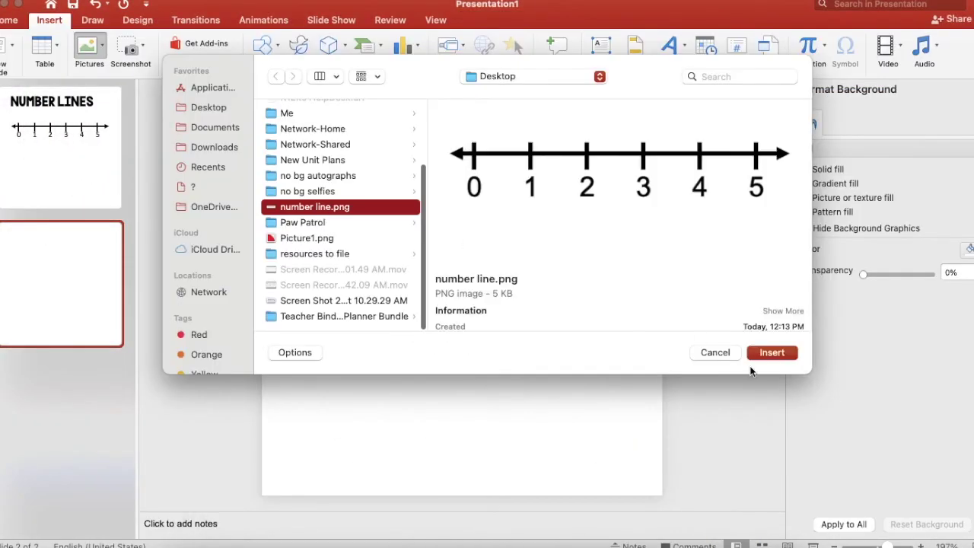
Insert number line.png on slide 2, shrink it to about 2.6" wide and move it near the top
left_click(772, 353)
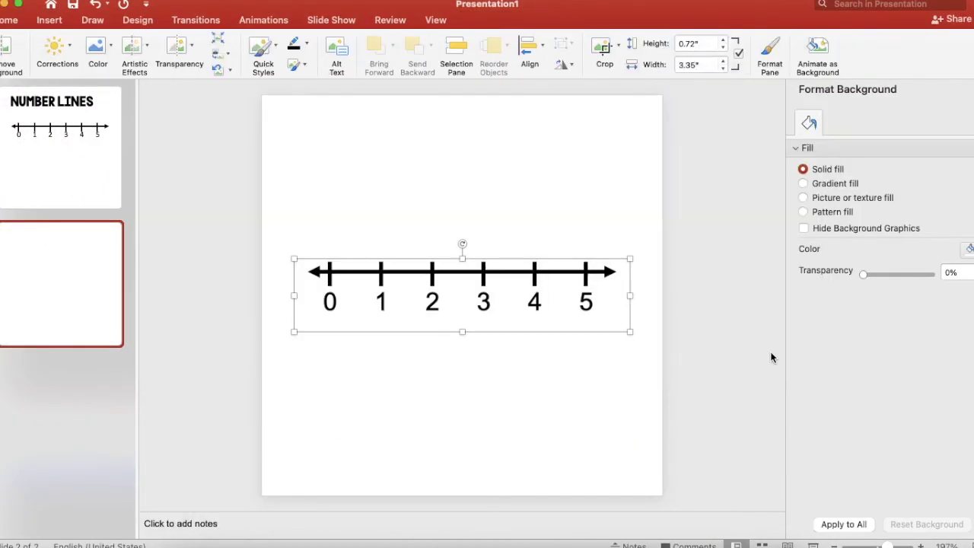
left_click_drag(631, 331, 552, 305)
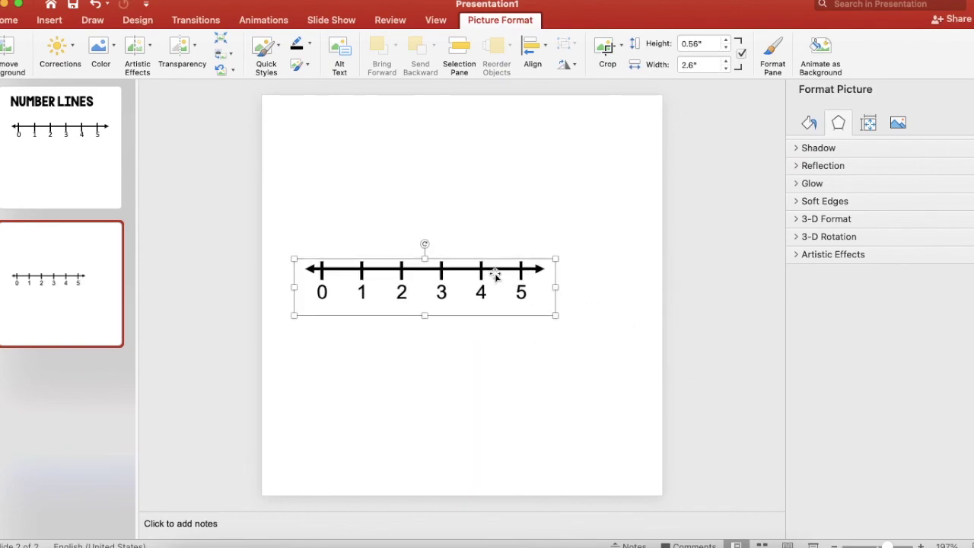
left_click_drag(482, 277, 505, 189)
left_click(478, 326)
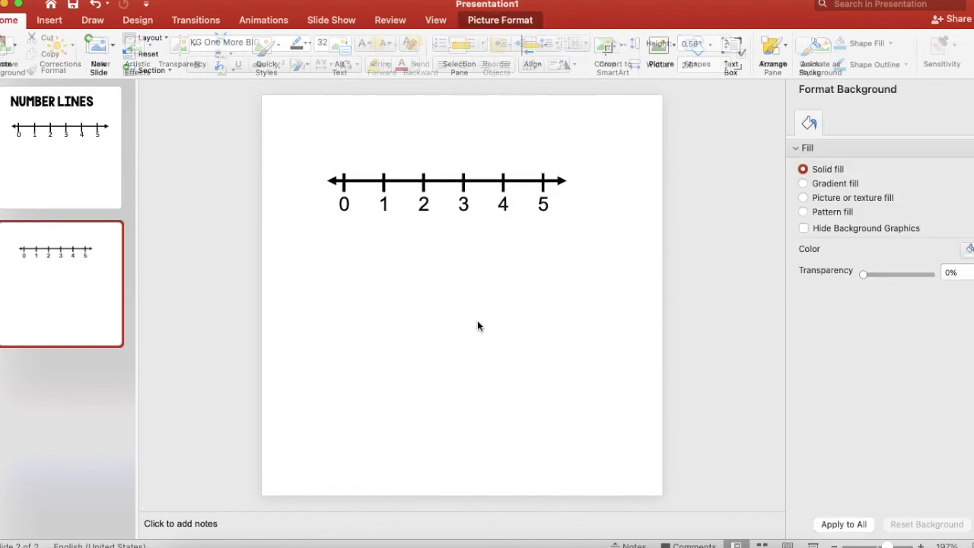